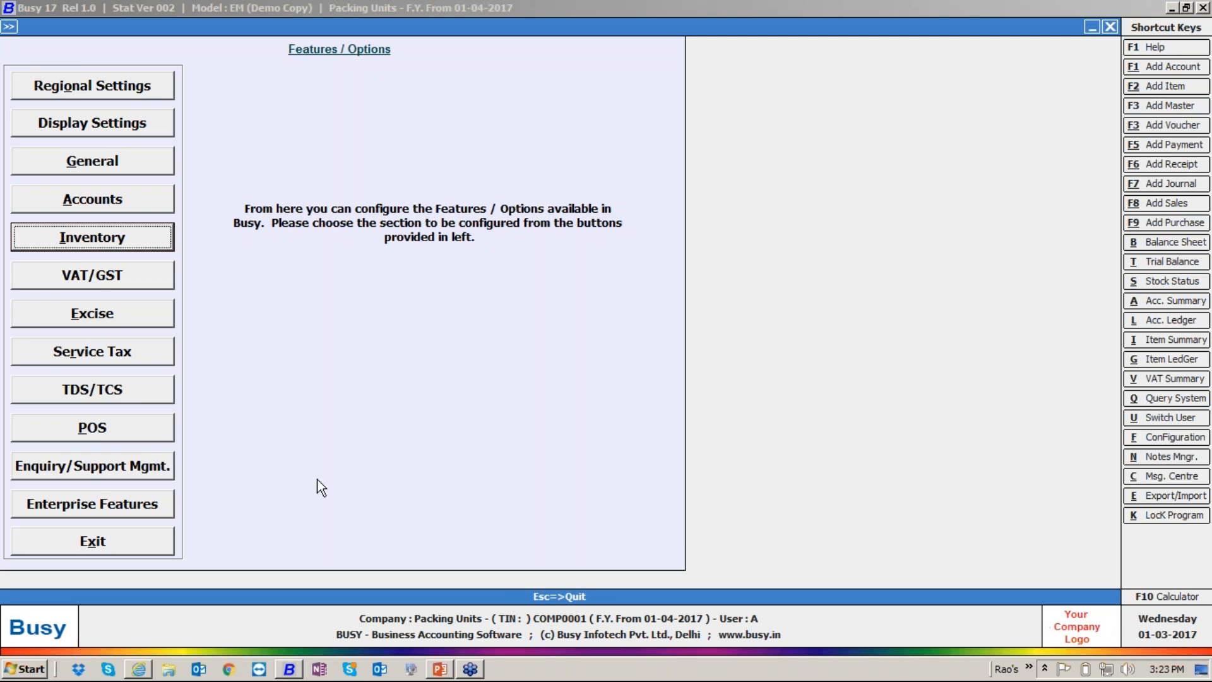
Step: Enable Packaging Units of Items in the Inventory feature options and save the configuration
left_click(143, 235)
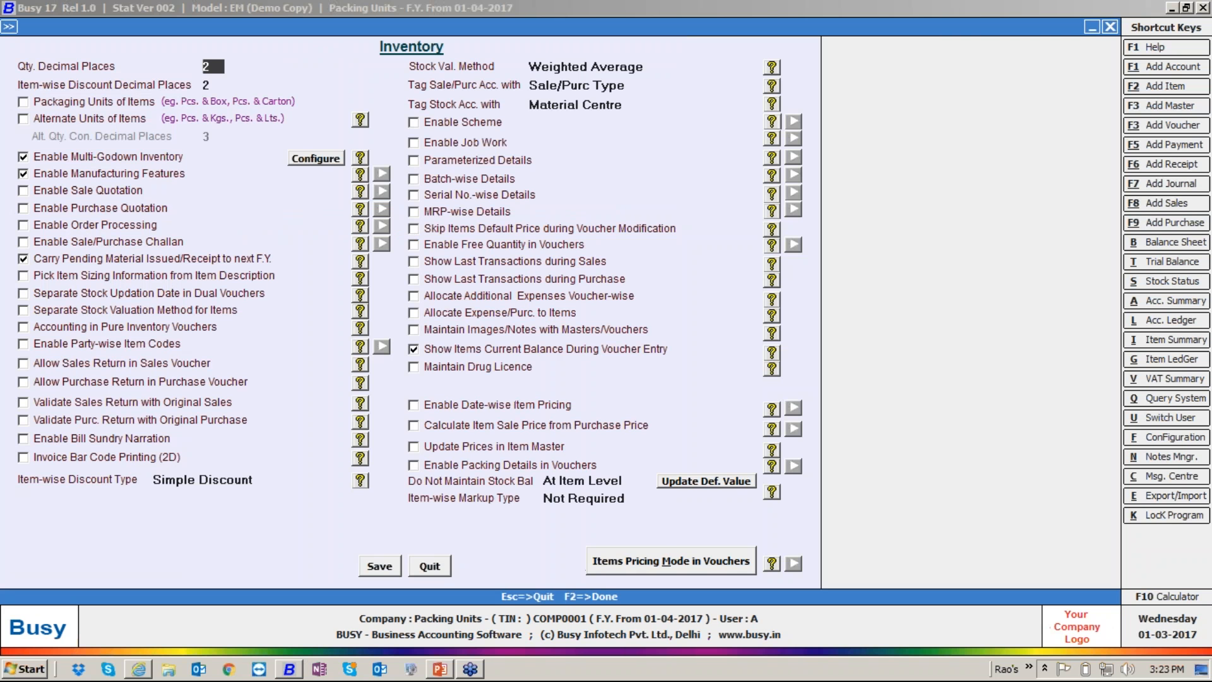
left_click(108, 106)
left_click(440, 671)
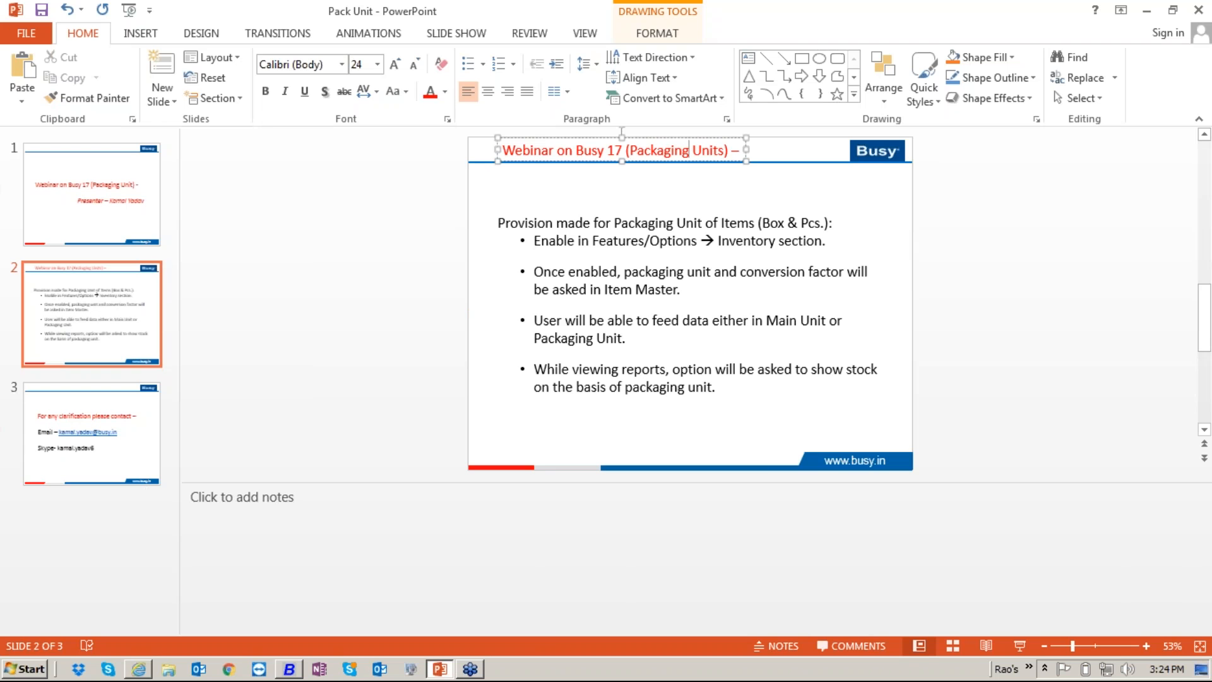
left_click(290, 669)
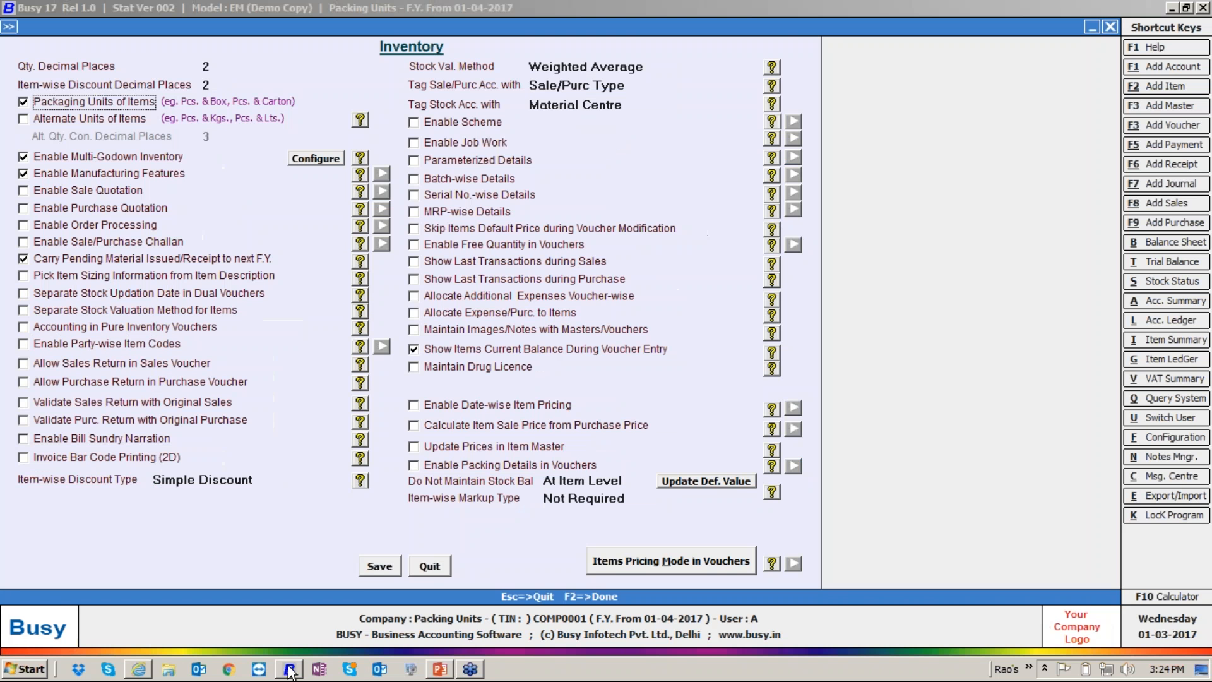
left_click(387, 562)
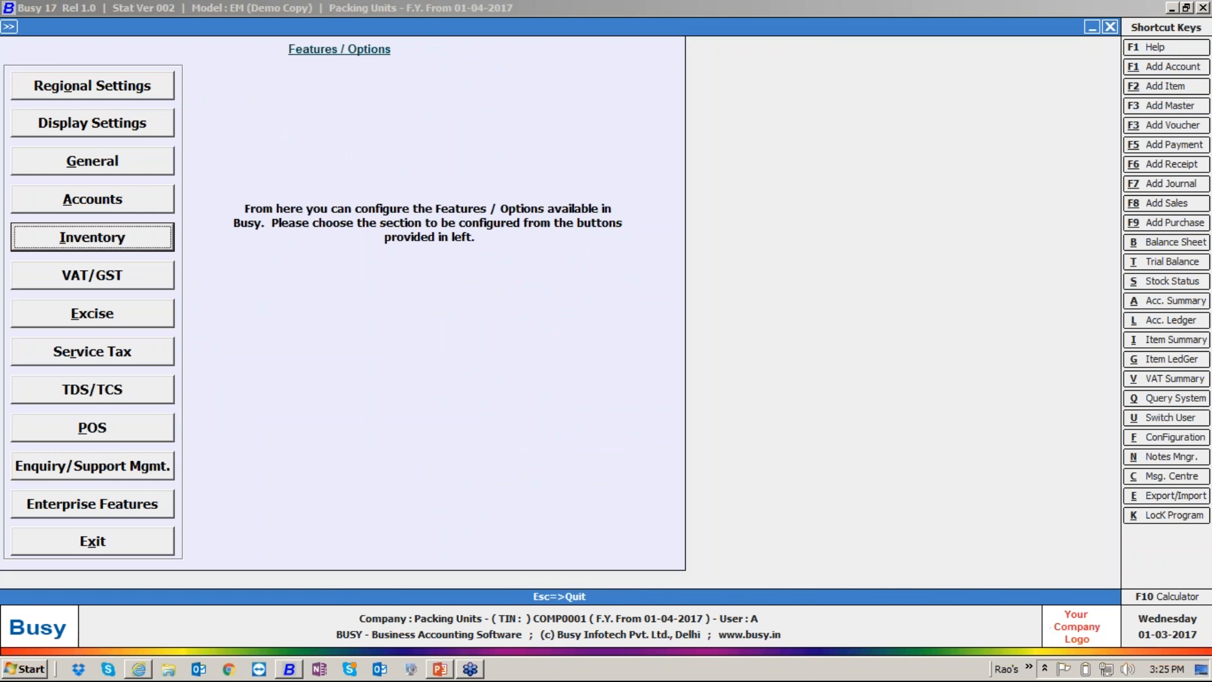
key("Escape")
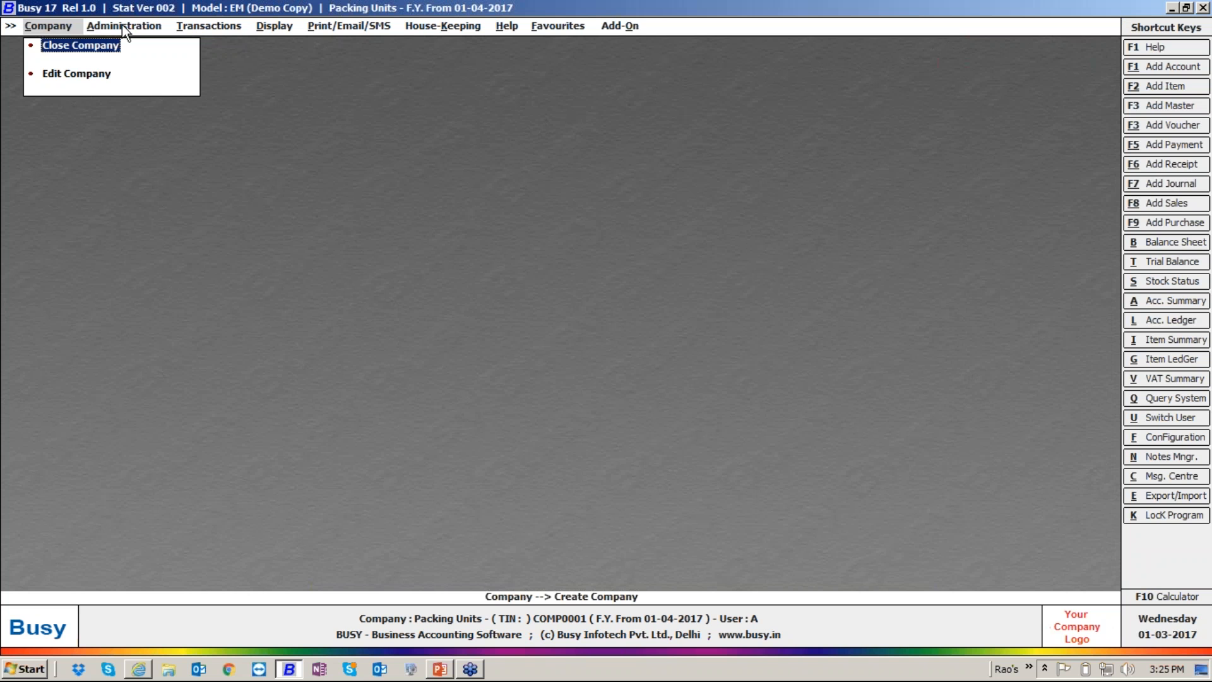
Step: Start a new item master named Item A in the General group with Pcs. as its main unit
left_click(123, 25)
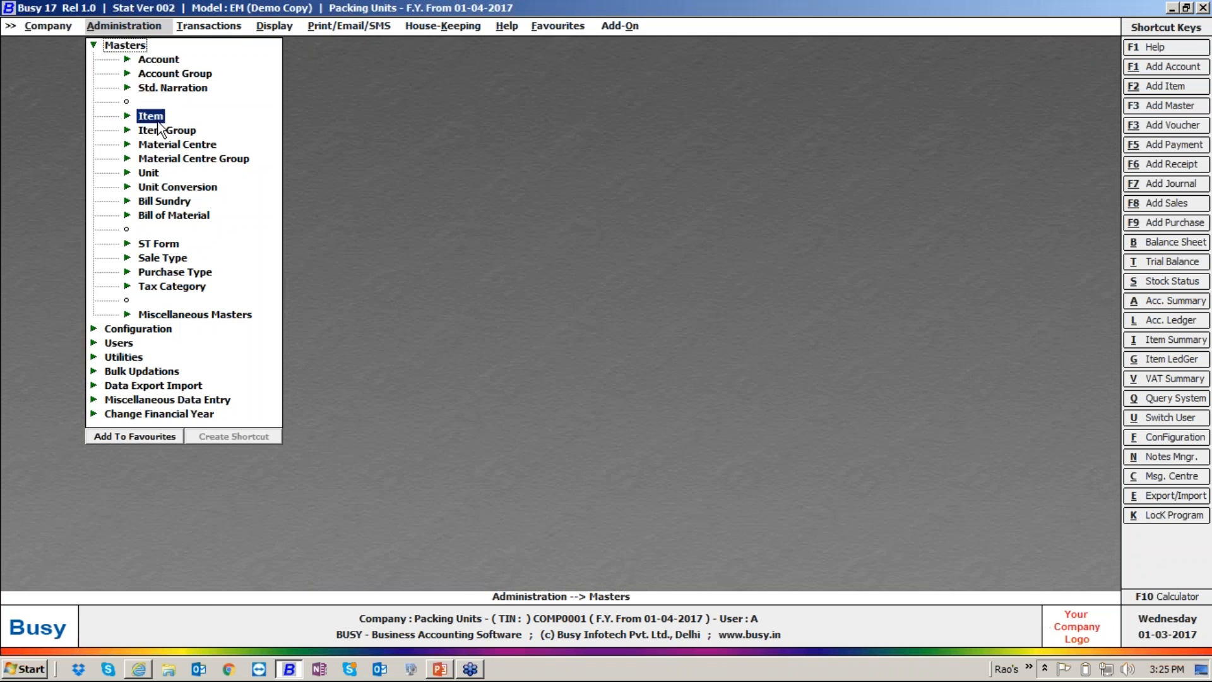
left_click(151, 115)
key("Return")
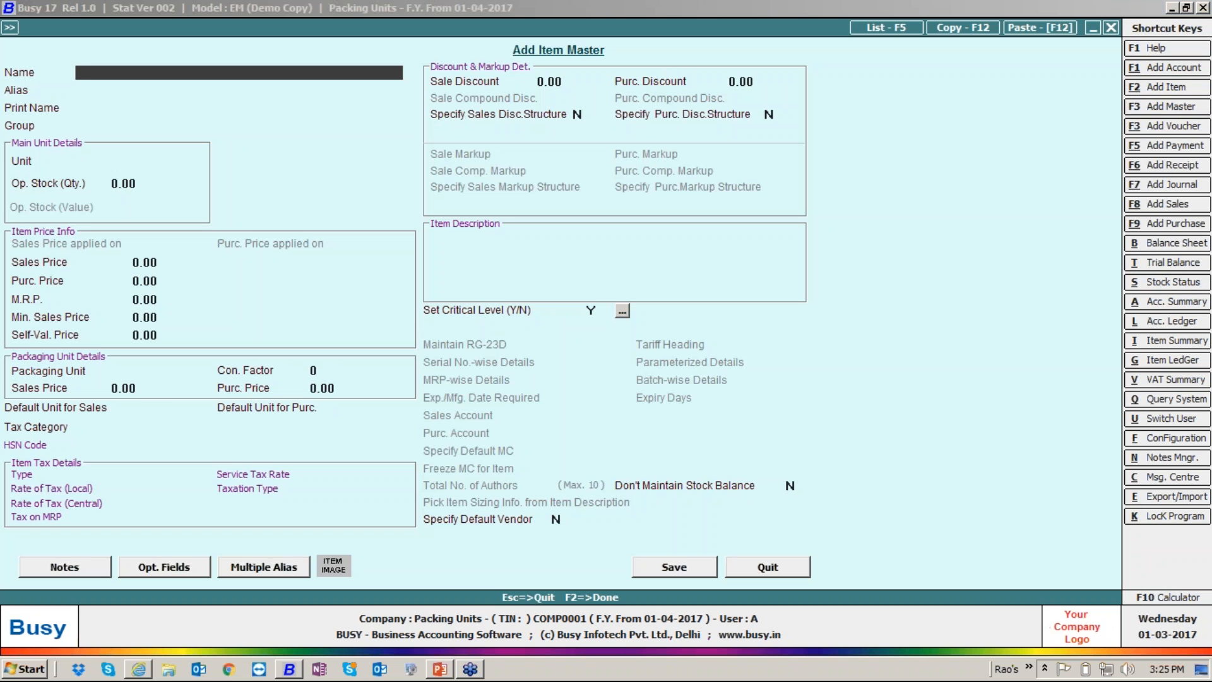
type("item A")
key("Return")
key("Return")
key("Return")
key("Return")
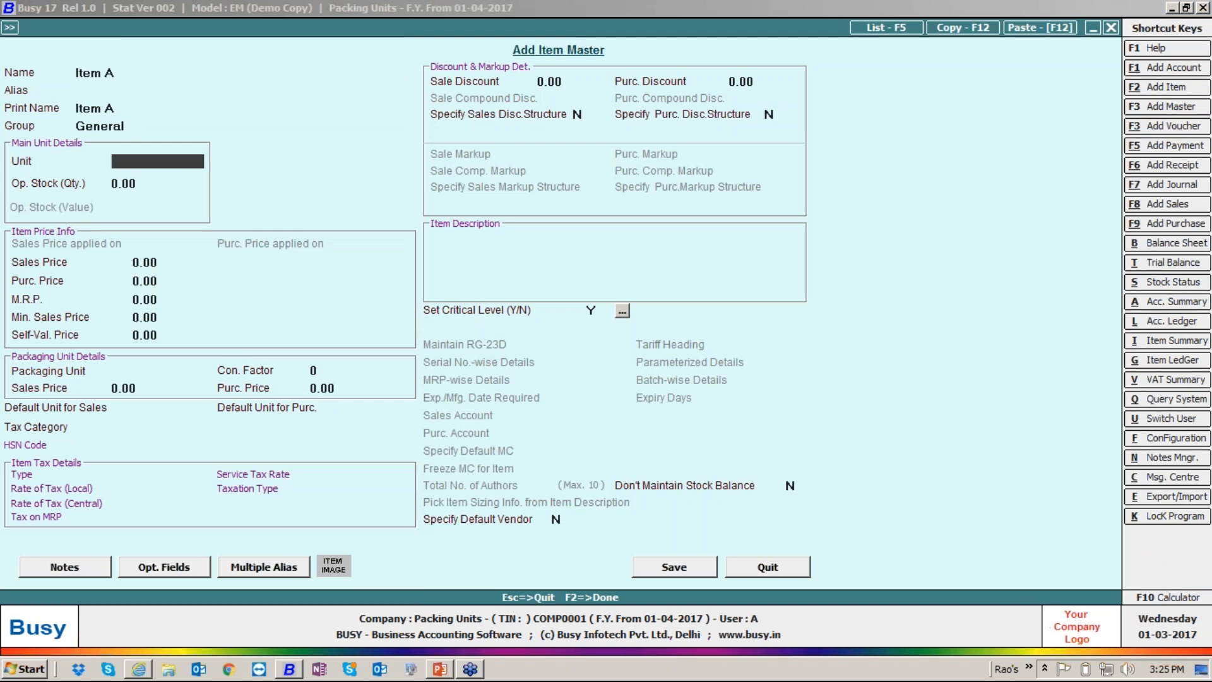
type("p")
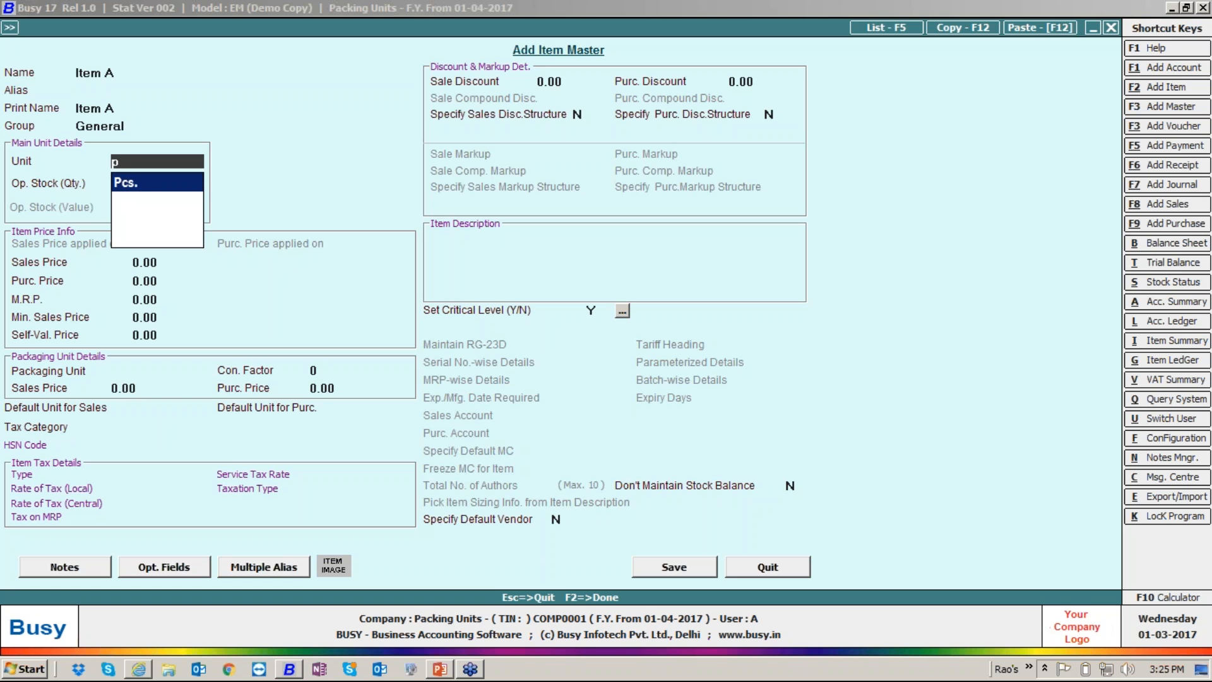
key("Return")
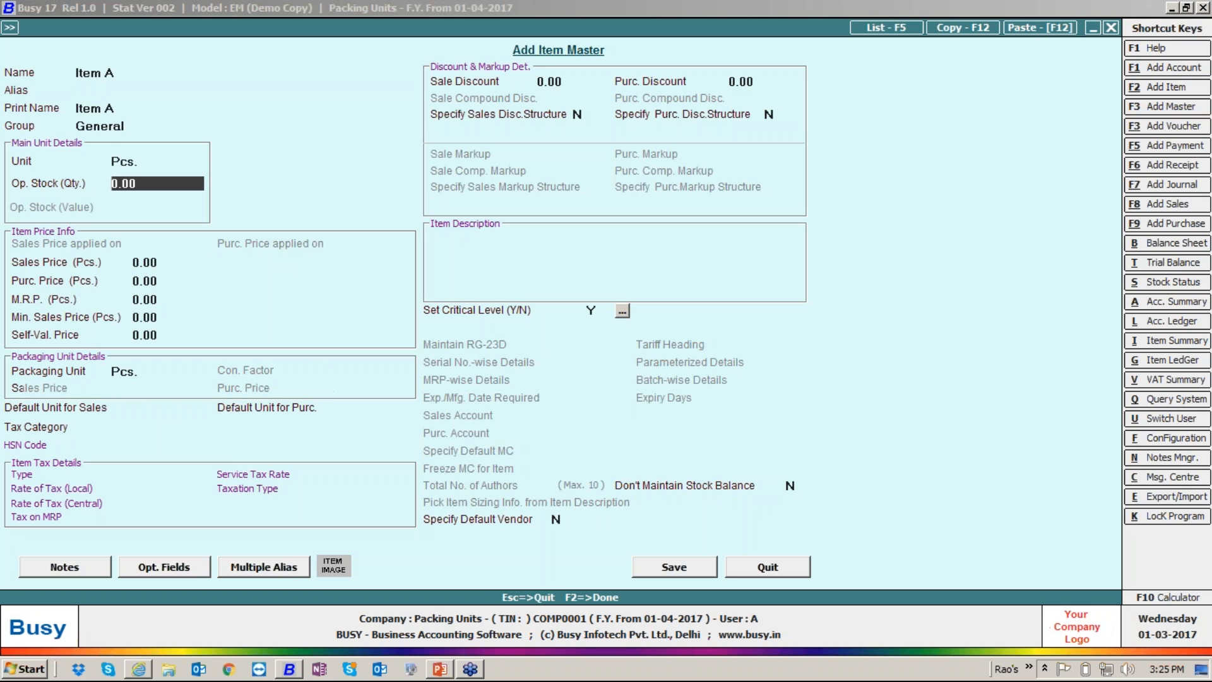
Step: Create a new unit named Box and assign it as the item's packaging unit
key("Return")
key("Return")
key("Return")
key("Return")
key("Return")
key("Return")
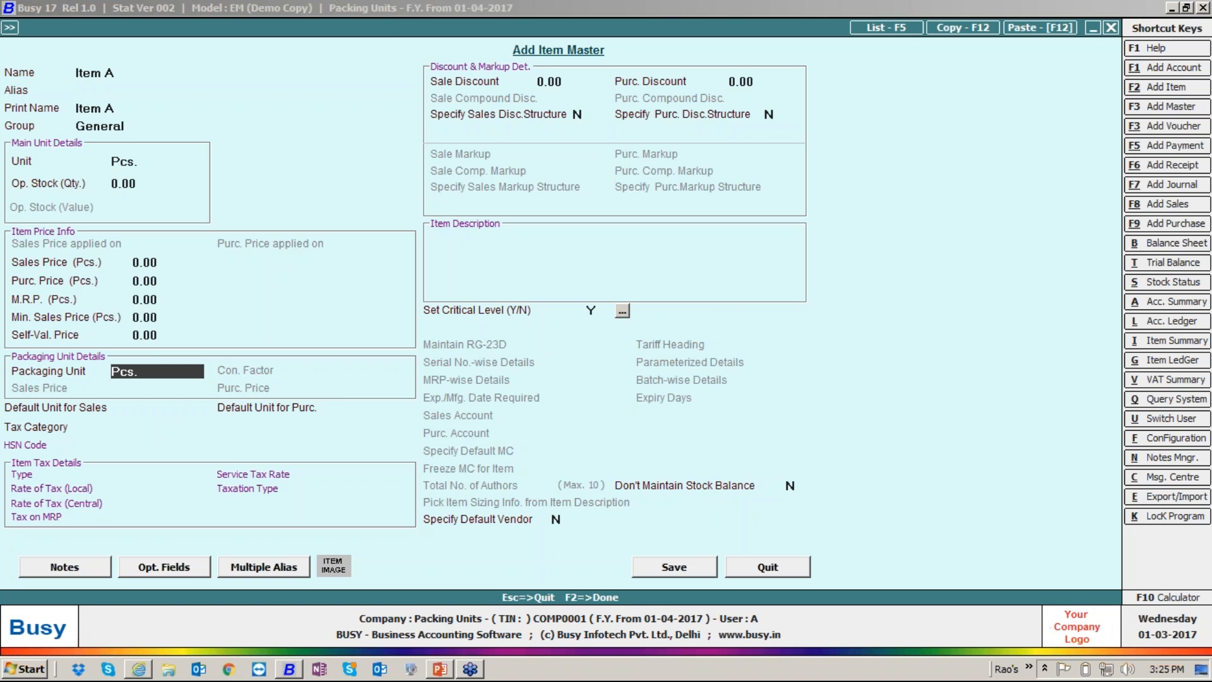
key("F3")
type("box")
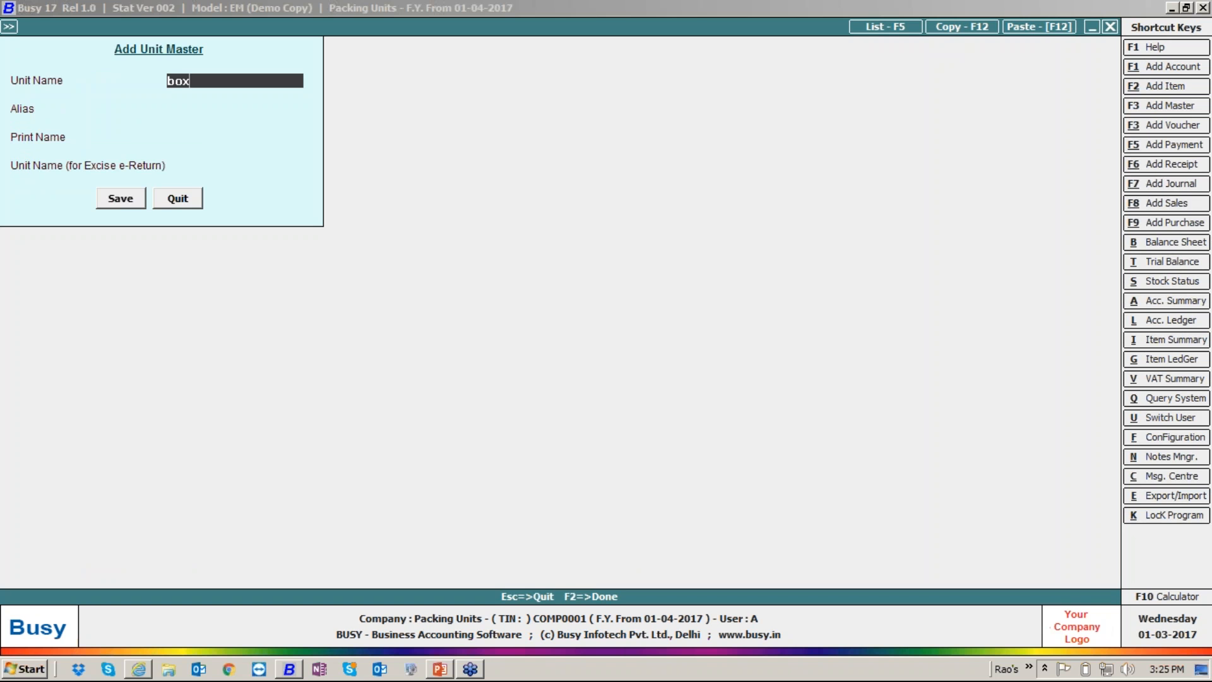
key("Return")
key("Return")
key("Return")
key("Return")
key("Return")
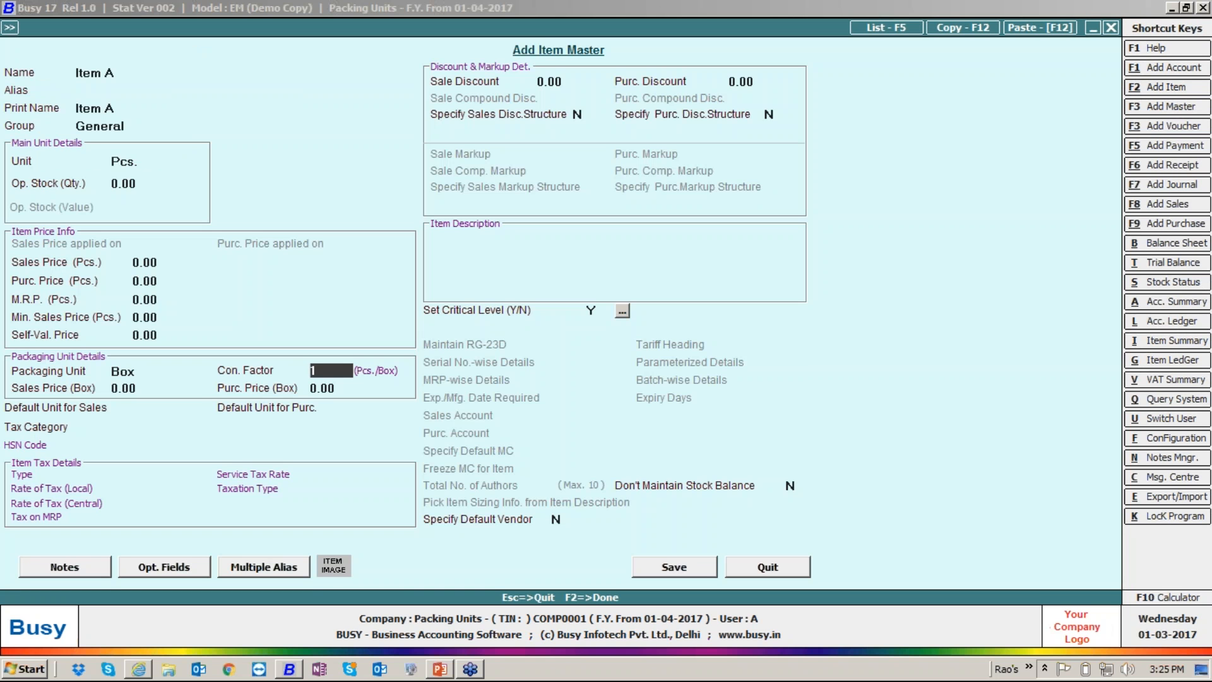
Step: Set the packaging unit's conversion factor to 10 Pcs. per Box
type("20")
key("Return")
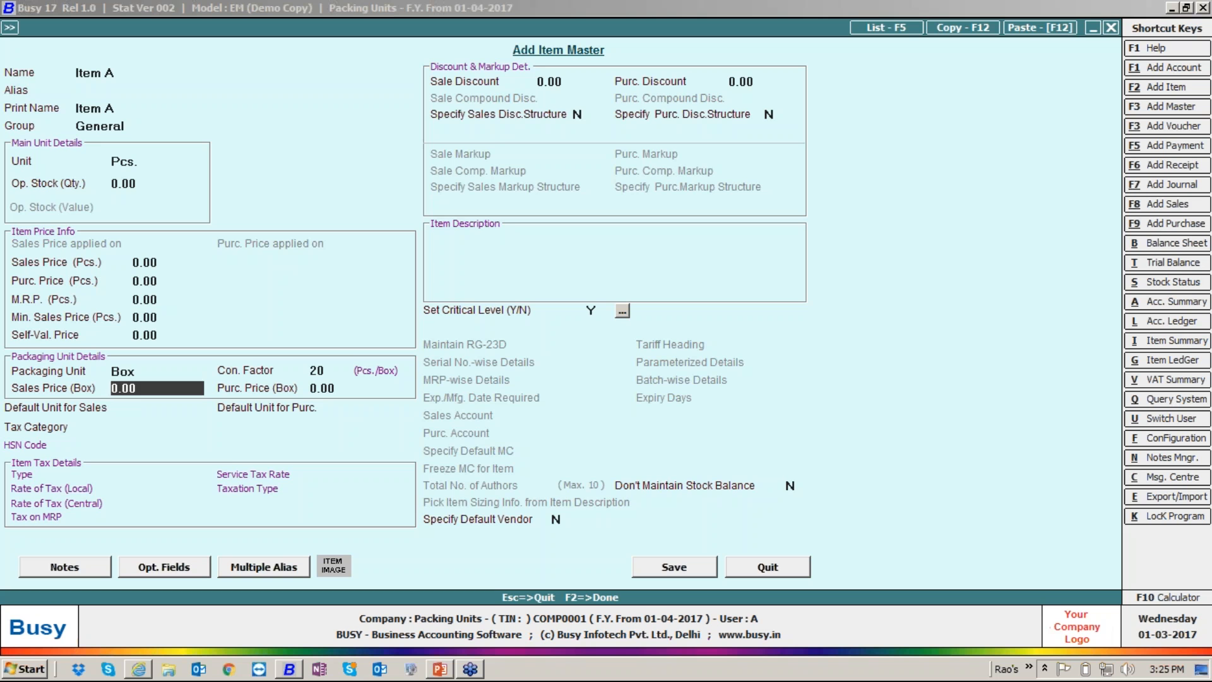
key("Up")
type("10")
key("Return")
left_click(347, 390)
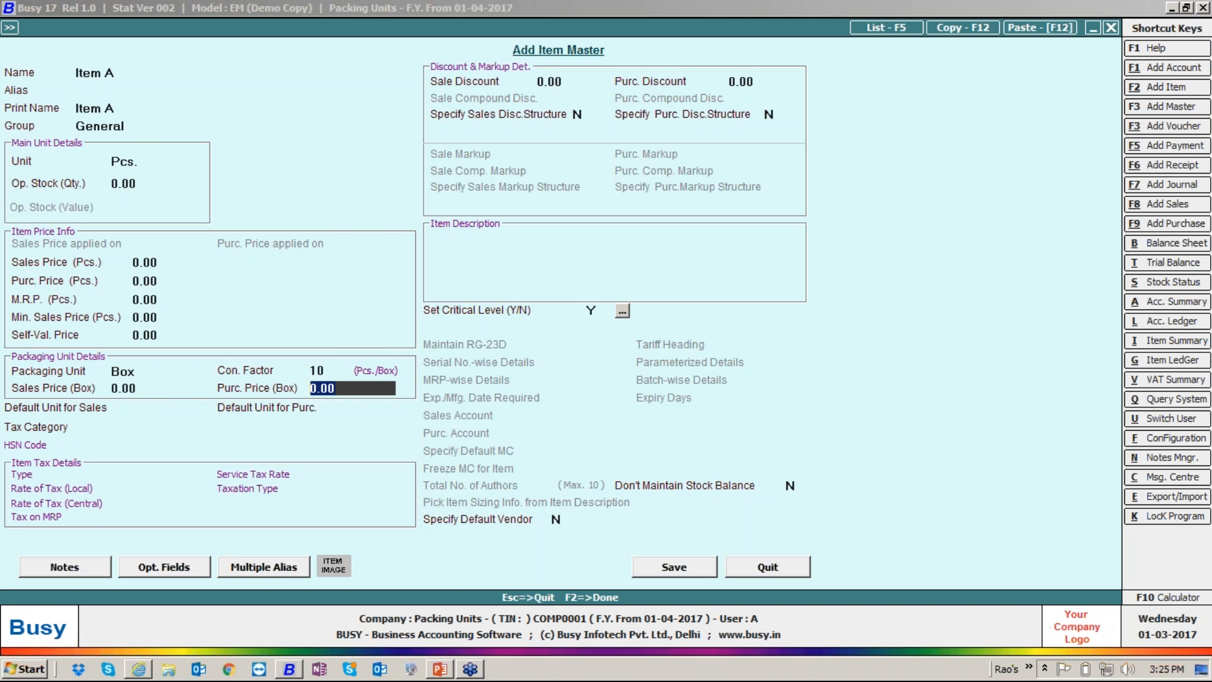
Step: Set the item's sales price per piece to 10.00
left_click(180, 262)
key("BackSpace")
key("BackSpace")
key("BackSpace")
key("BackSpace")
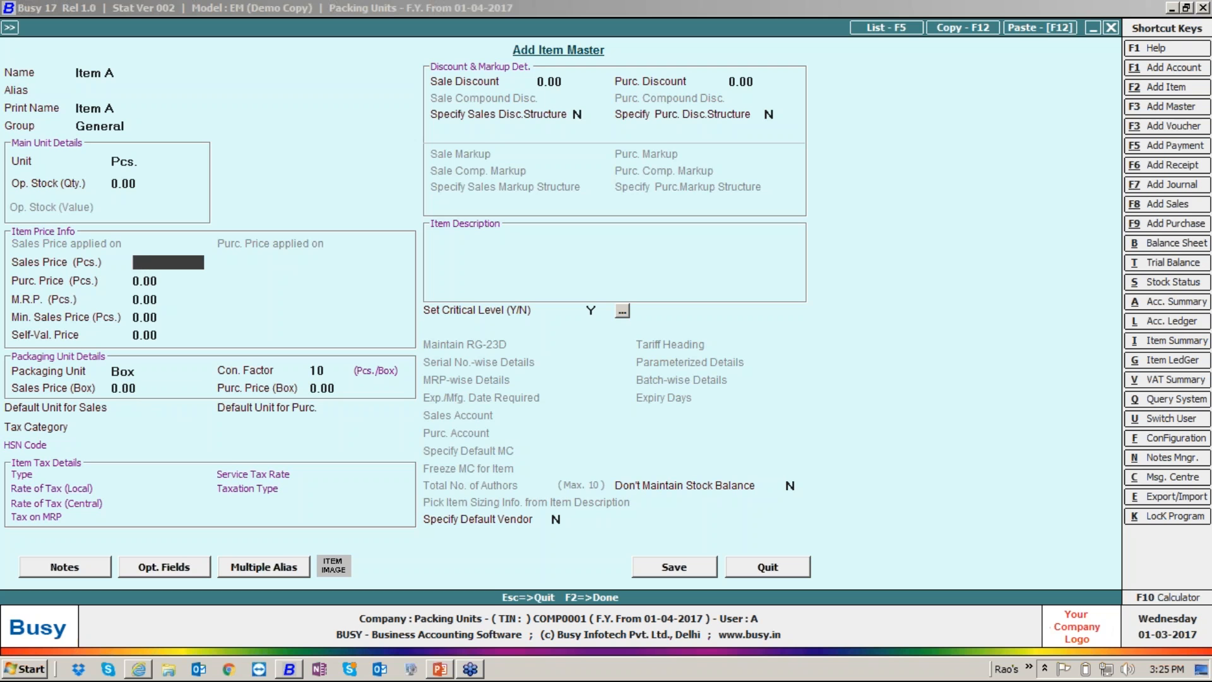
type("10")
key("Return")
Step: Set the packaging unit's sales price per Box to 90.00
key("Return")
key("Return")
key("Return")
key("Return")
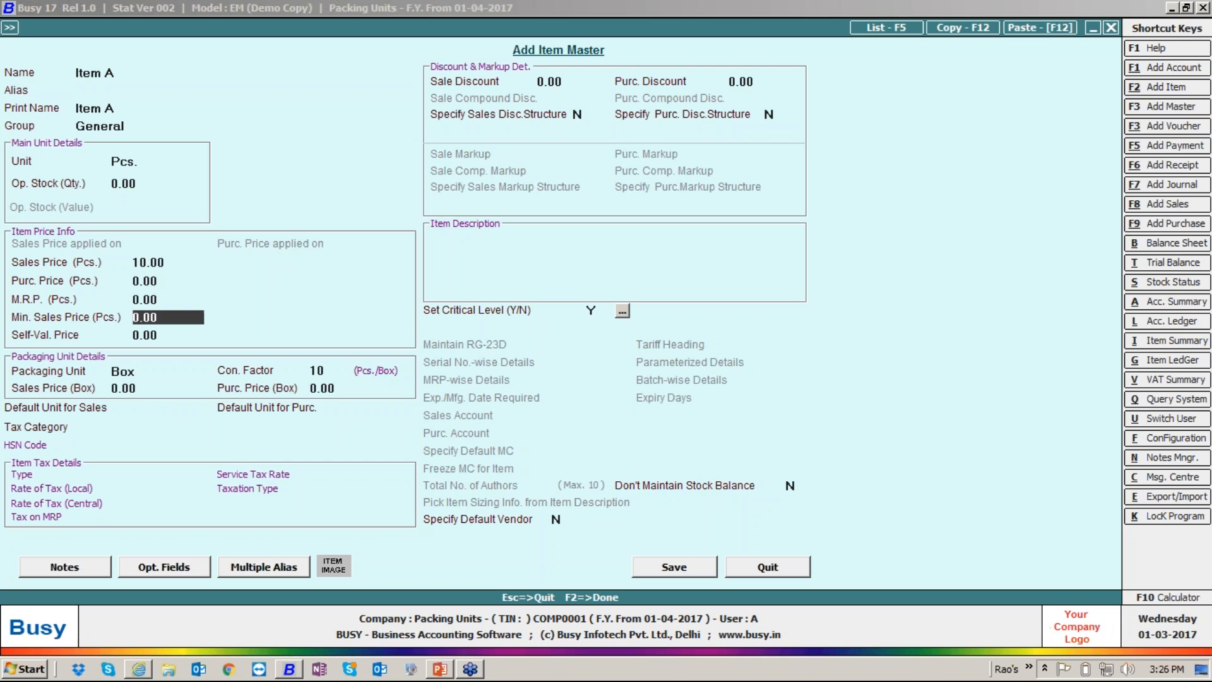
key("Return")
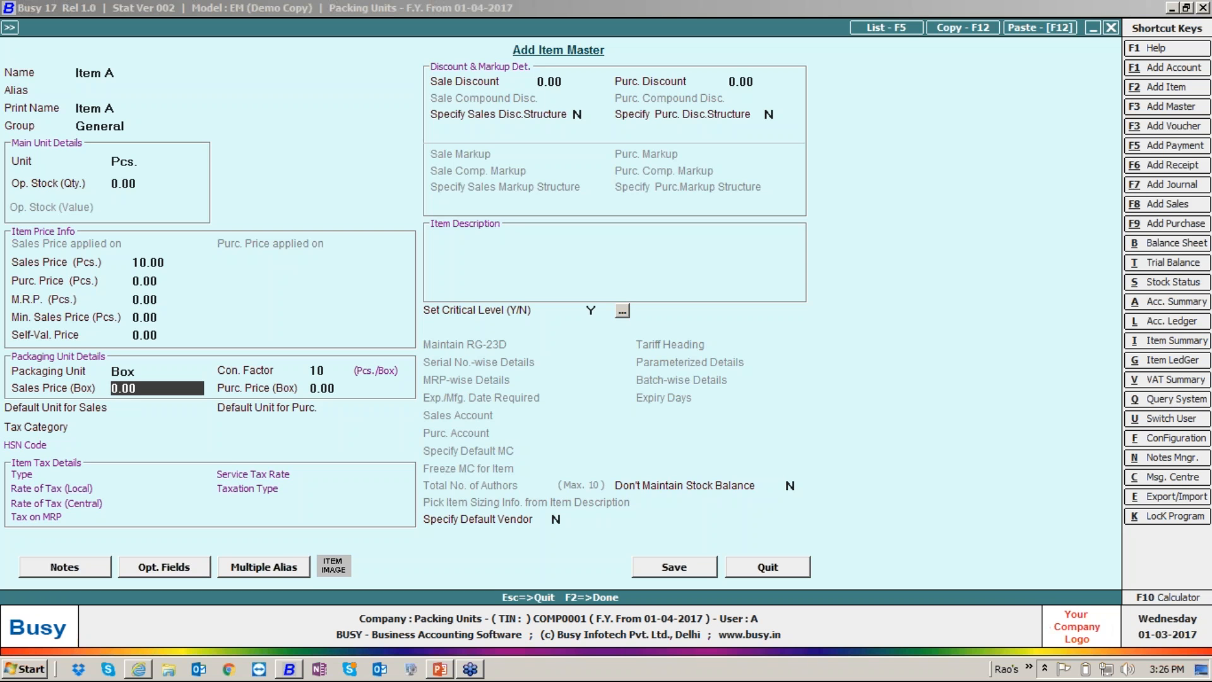
type("90")
key("Return")
Step: Keep the default unit for sales as Not Req. and set the default unit for purchase to Pckg. Unit
key("Return")
key("Return")
key("Return")
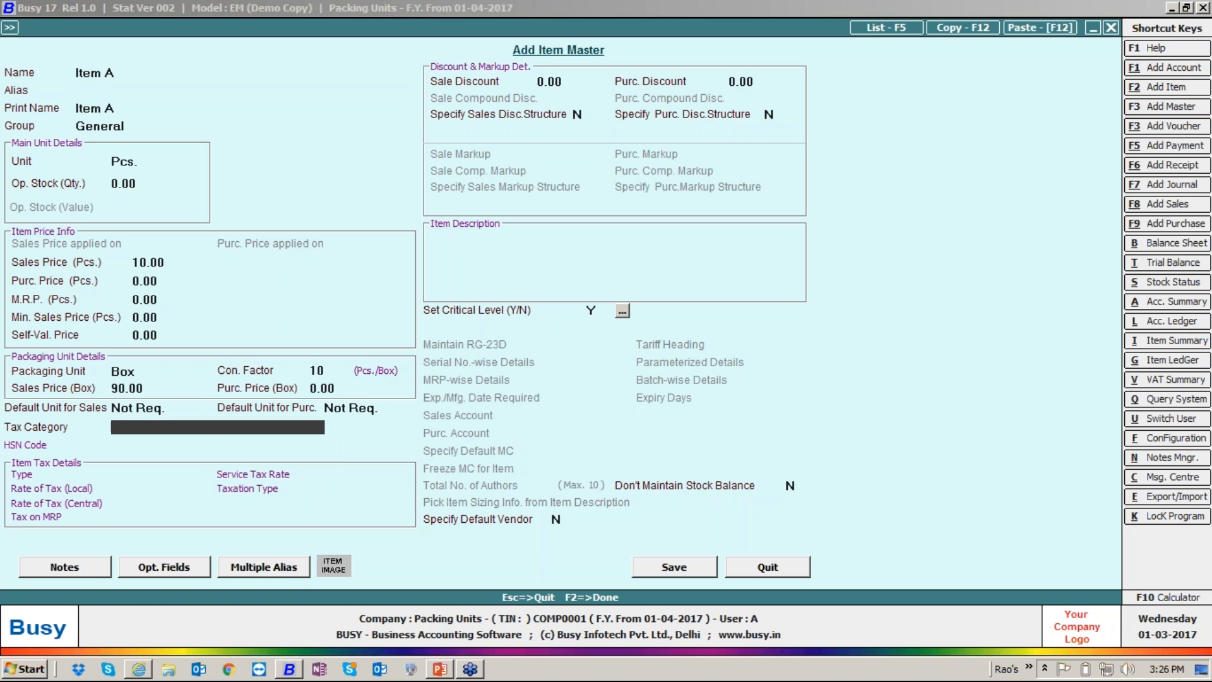
key("Up")
key("Up")
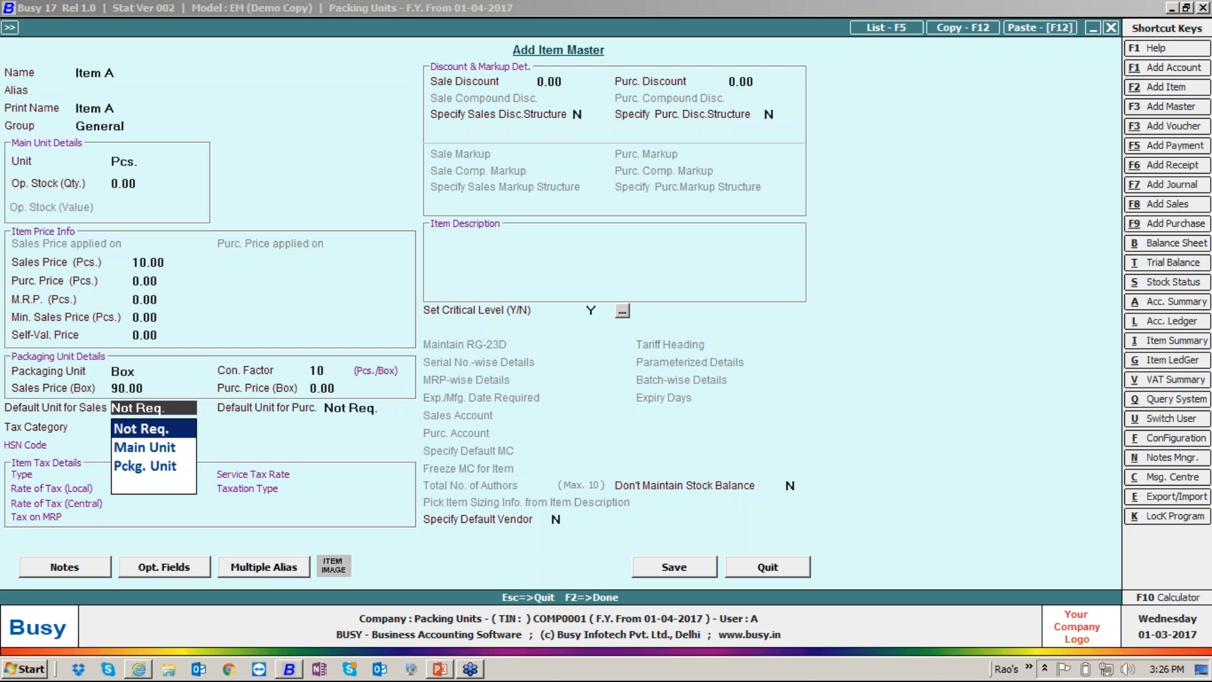
key("Return")
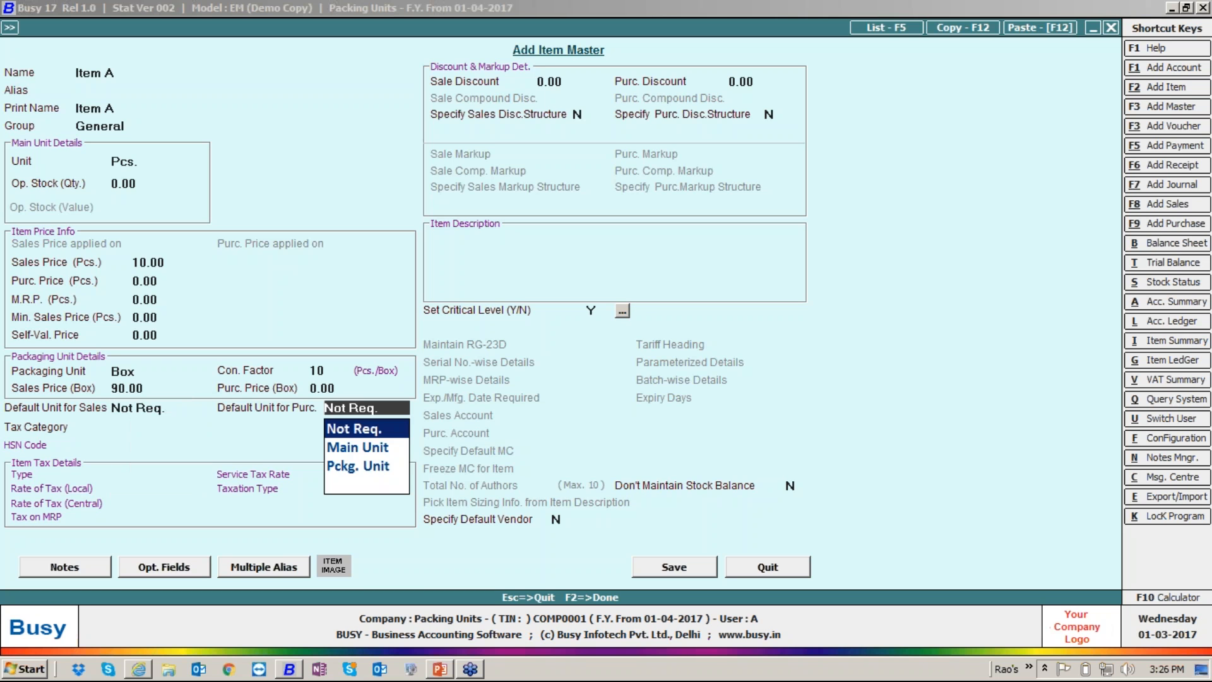
key("Down")
key("Down")
key("Return")
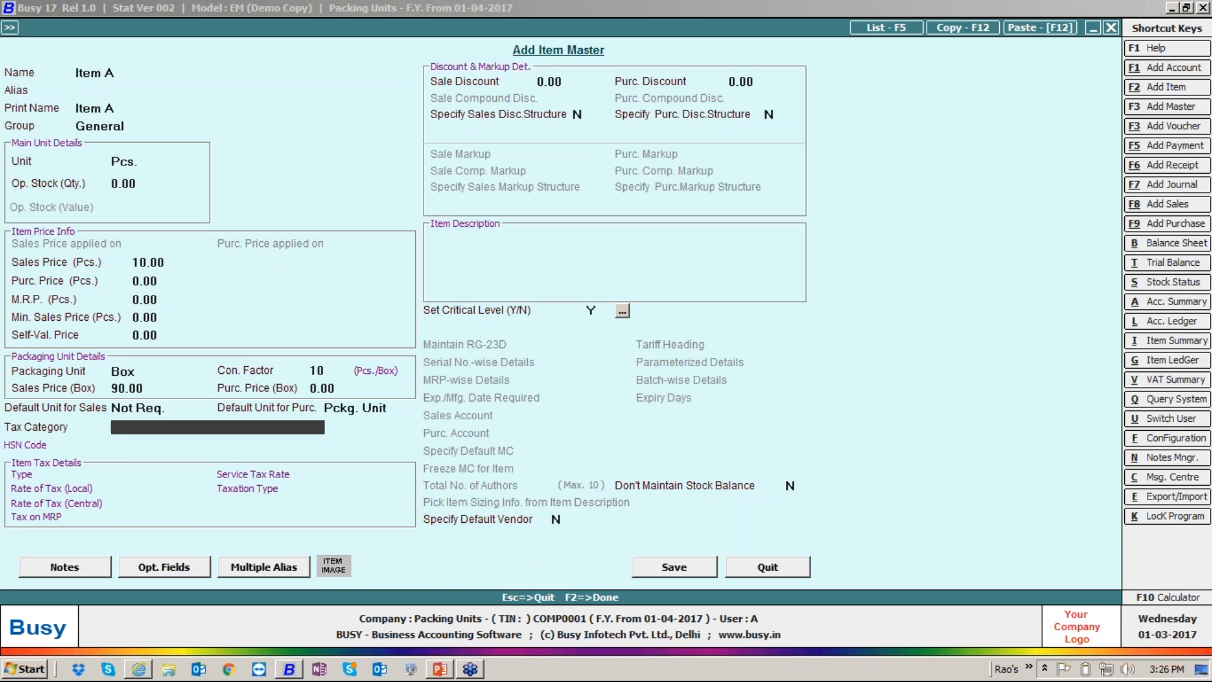
Step: Set the tax category to None, save the item master and leave the item form
key("shift+Tab")
key("shift+Tab")
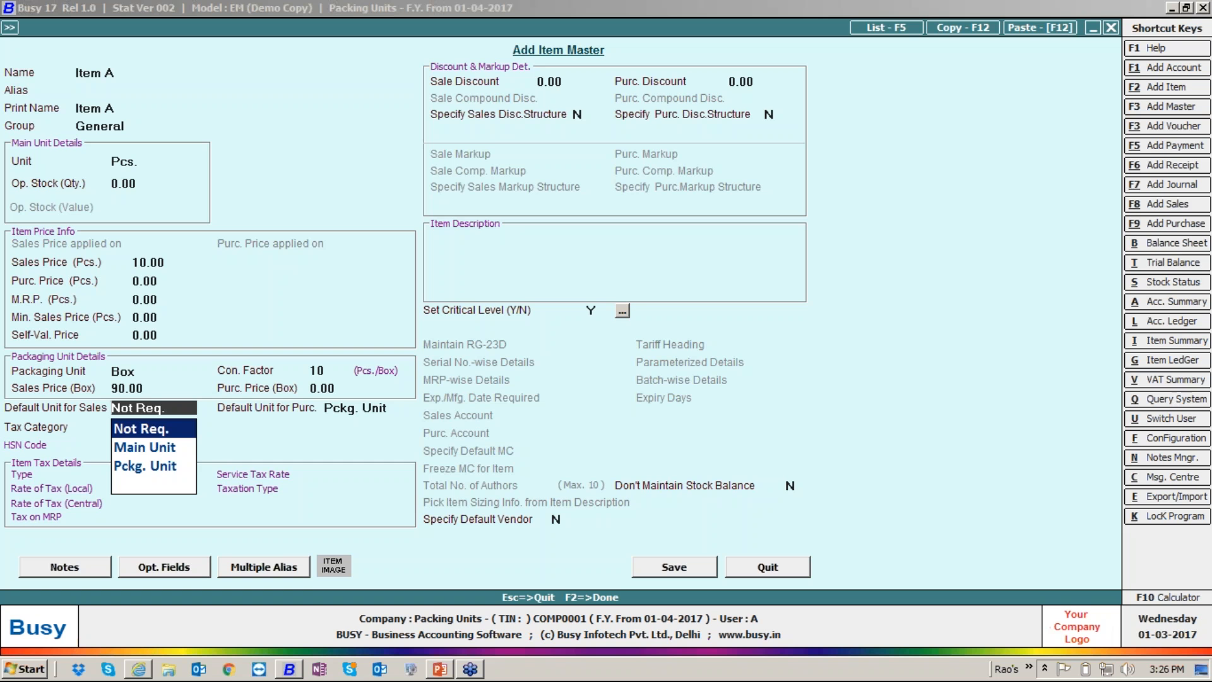
key("Return")
key("Return")
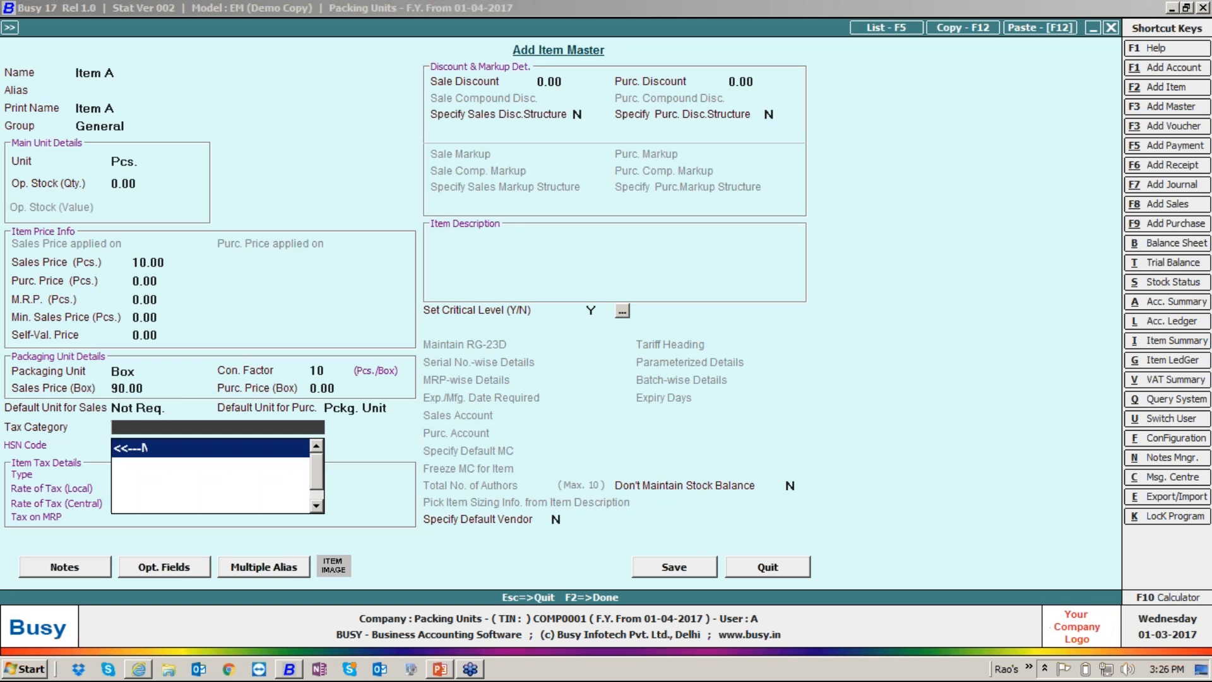
key("Return")
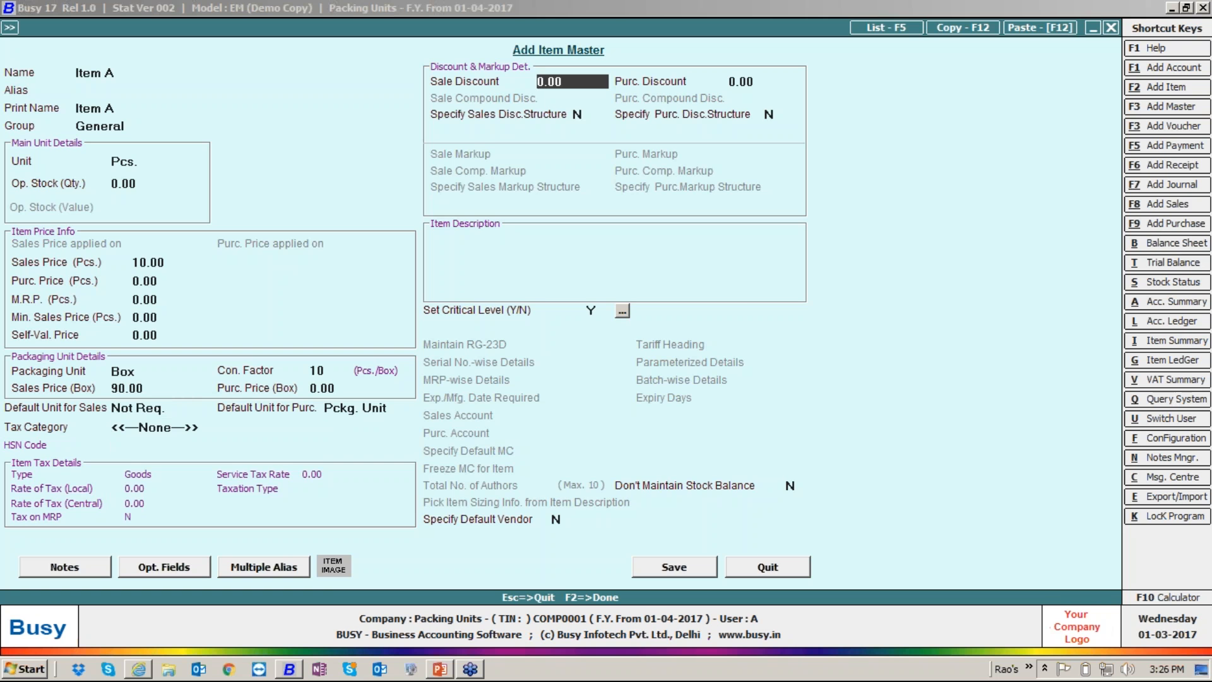
key("F2")
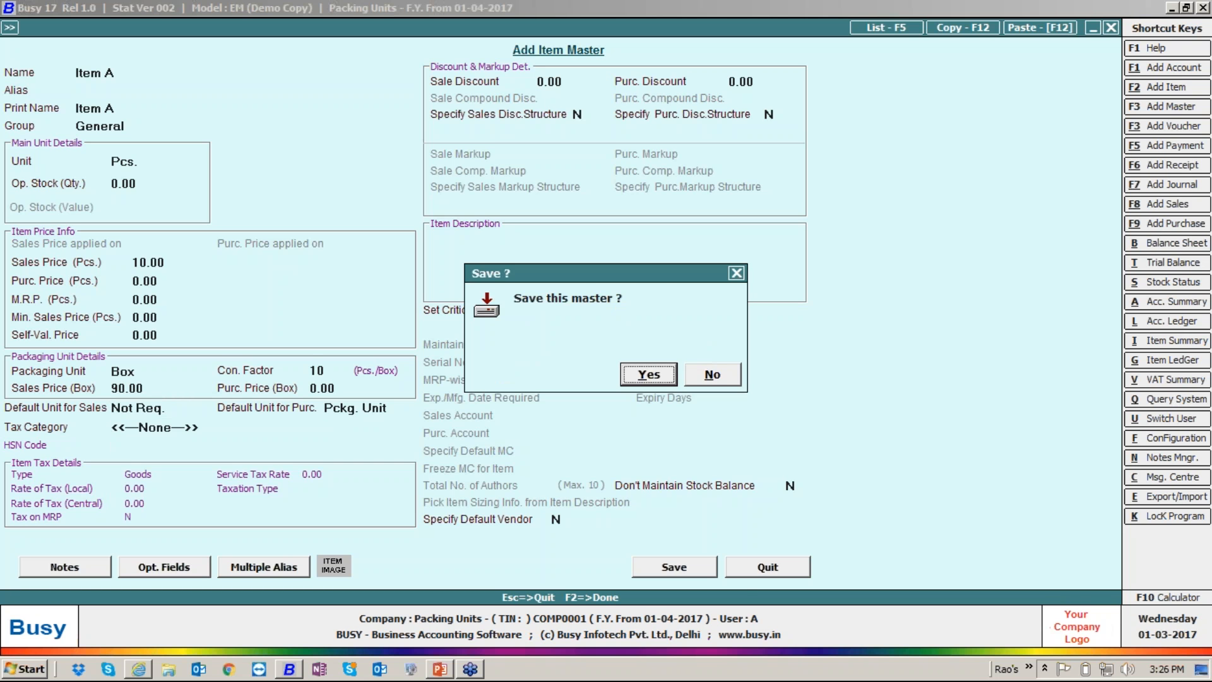
key("Return")
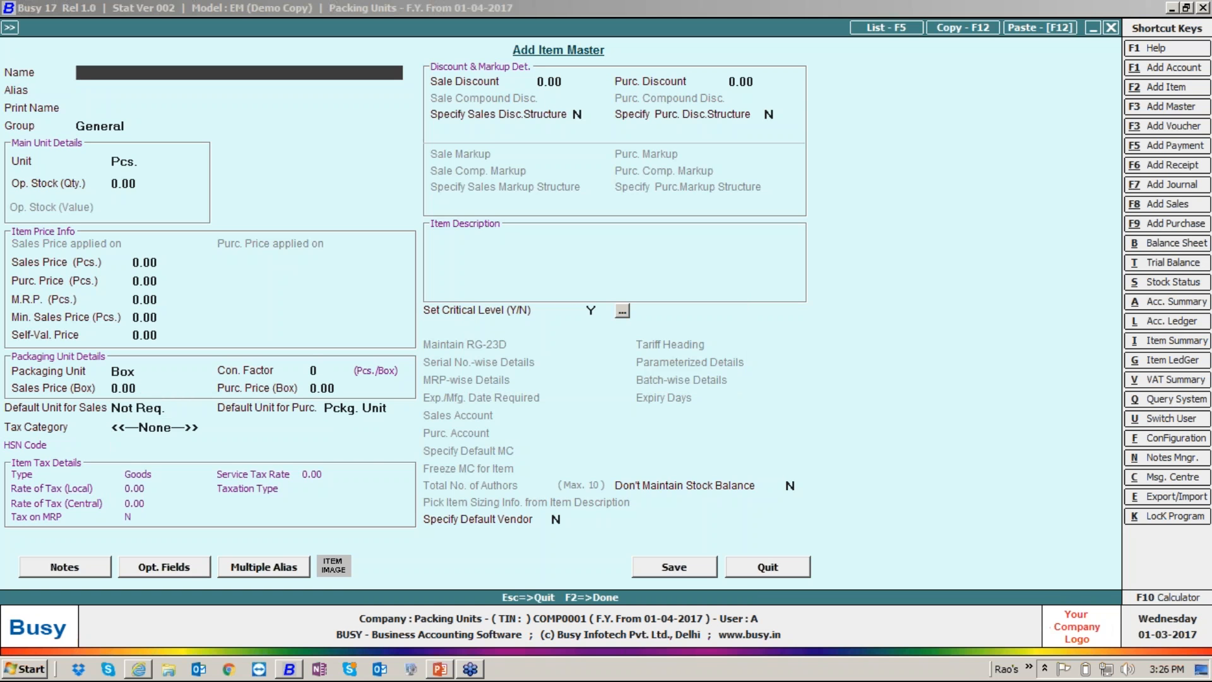
key("Escape")
Step: Start a new purchase voucher in the Main series dated 01-04-2017
key("Right")
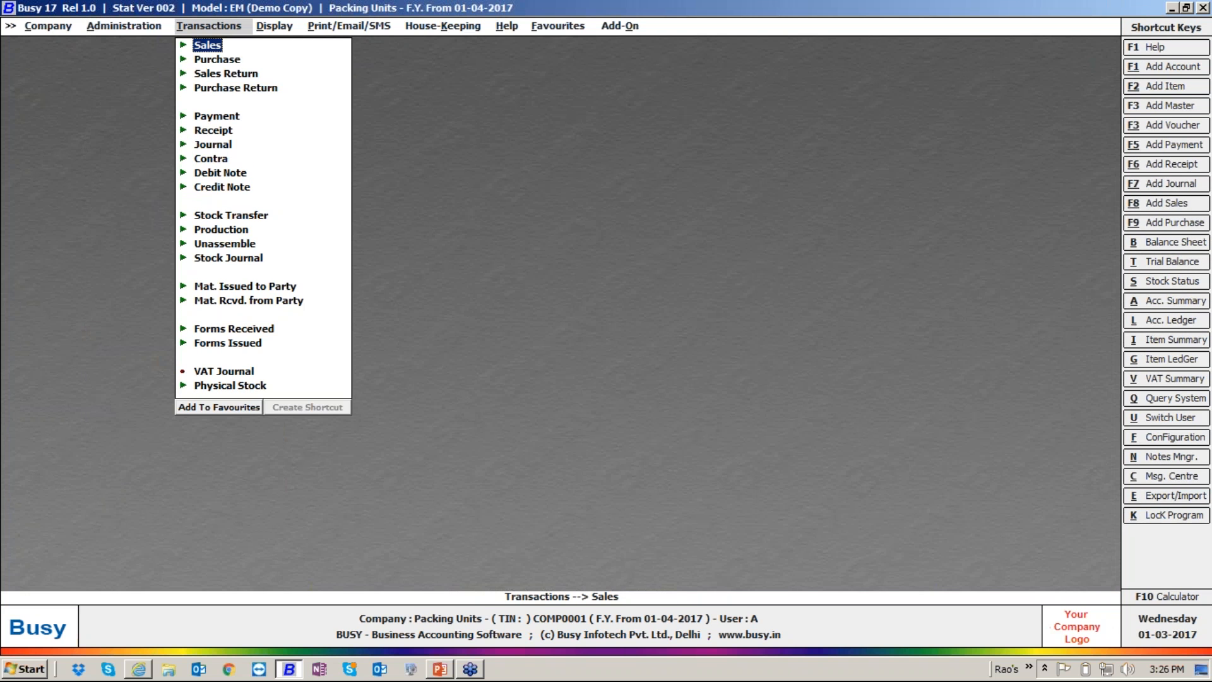
key("Down")
key("Right")
key("Return")
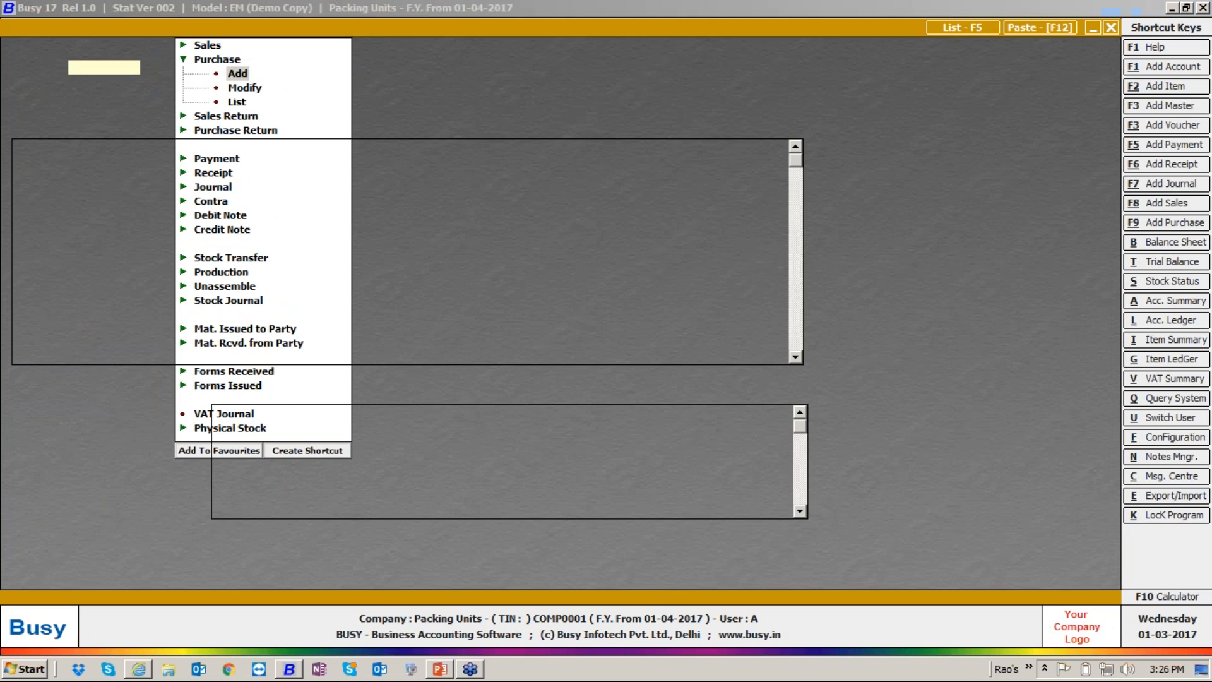
key("Return")
key("Return")
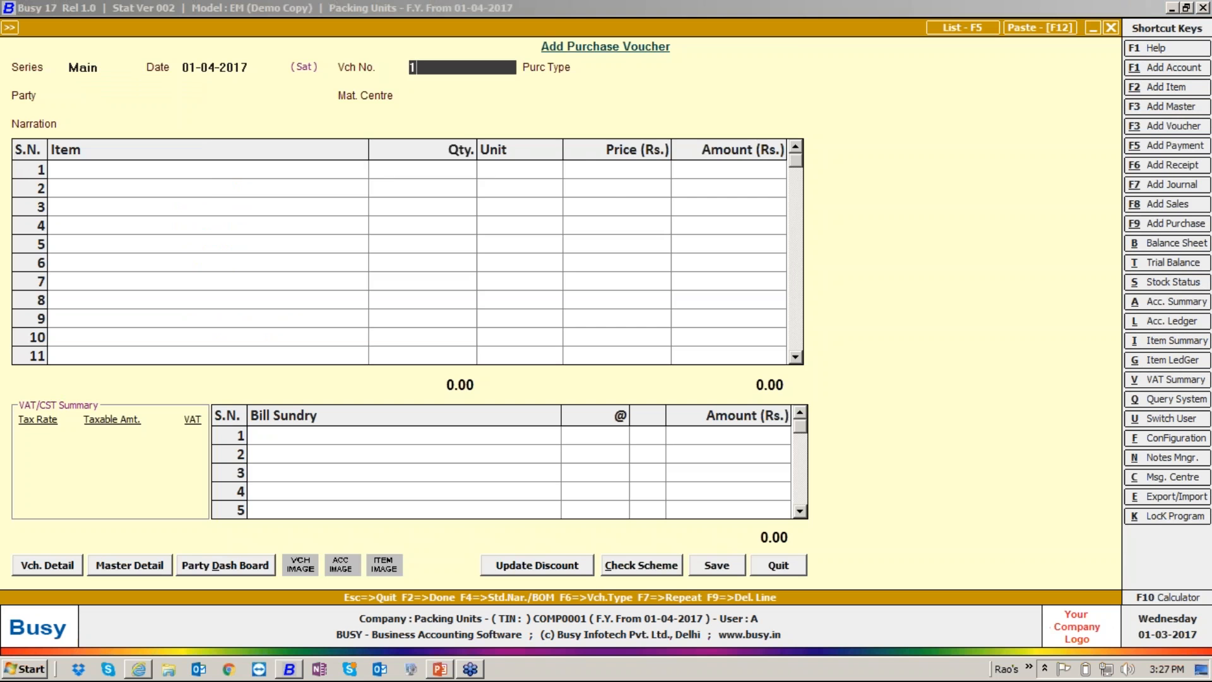
Step: Set the purchase type to VAT/Exempt, the party to Busy Infotech Pvt. Ltd. and the material centre to Main Store
key("Return")
key("Down")
key("Down")
key("Down")
key("Down")
key("Down")
key("Return")
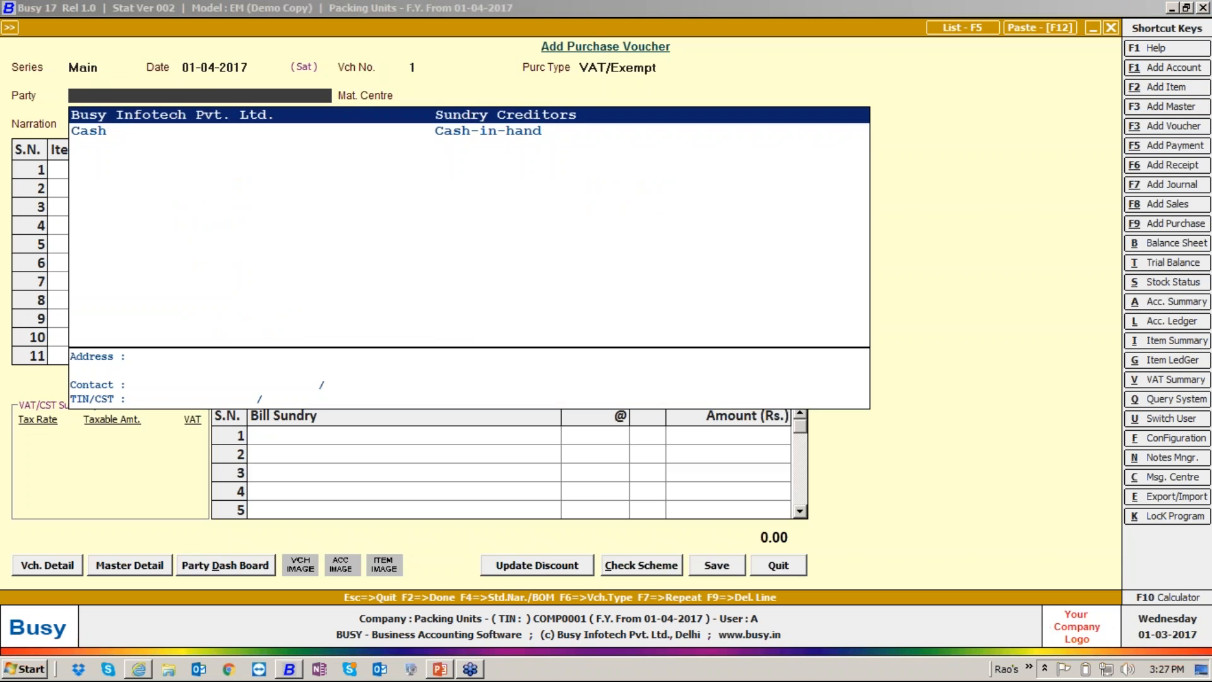
key("Return")
key("Return")
Step: Enter Item A on the voucher's first line with a quantity of 10 in unit Box
key("Return")
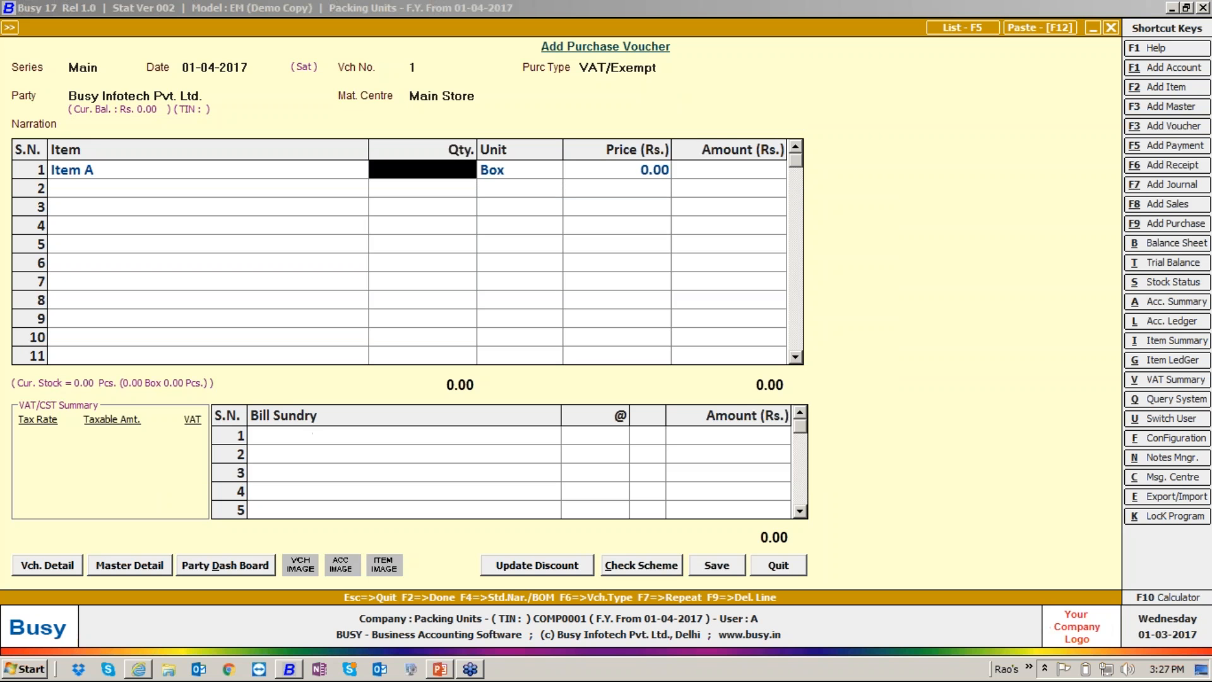
type("10")
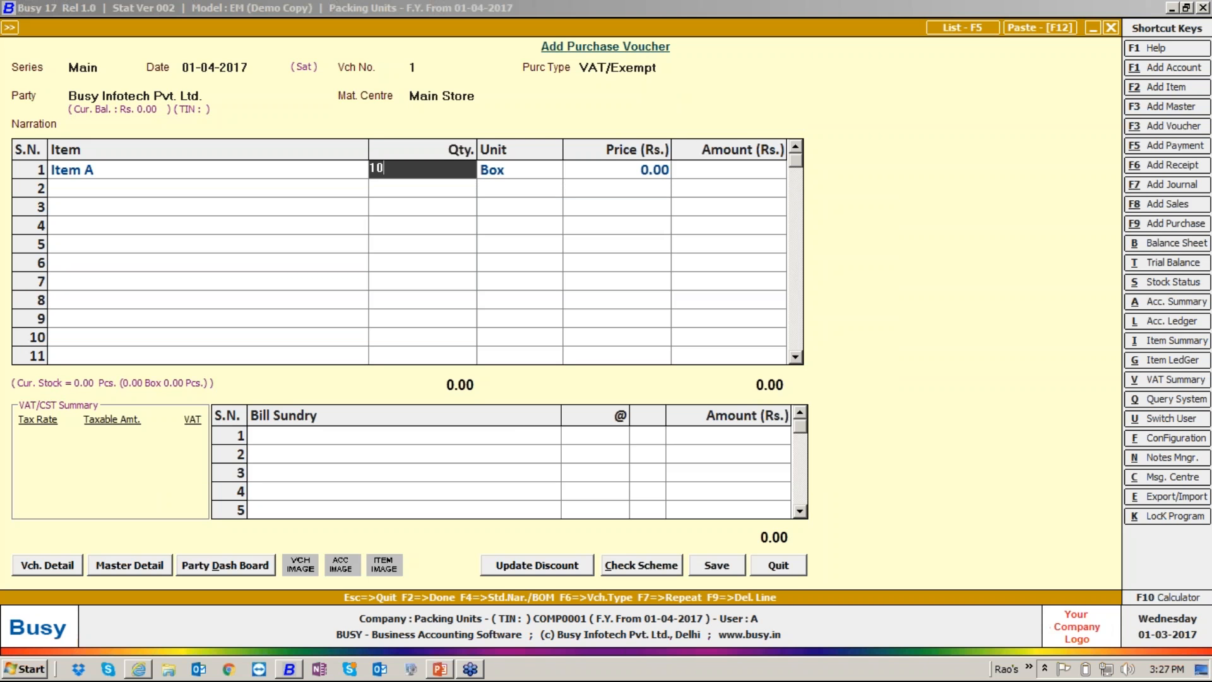
key("Return")
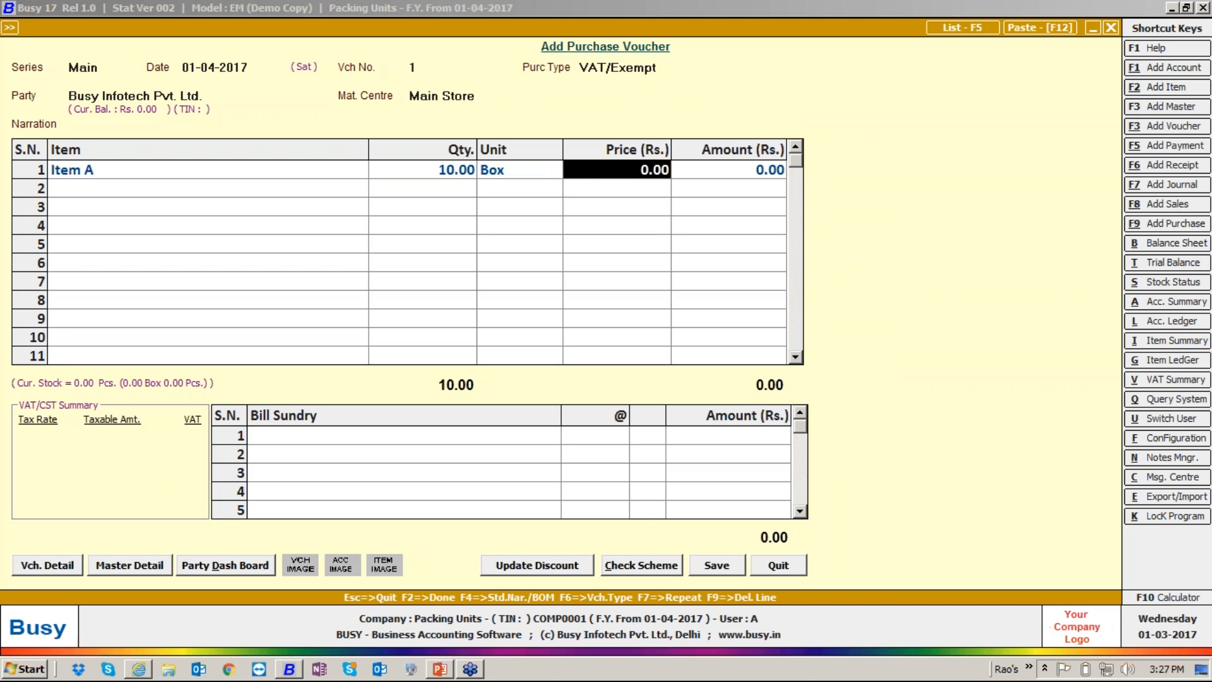
key("Down")
key("Up")
key("Left")
key("Left")
key("Left")
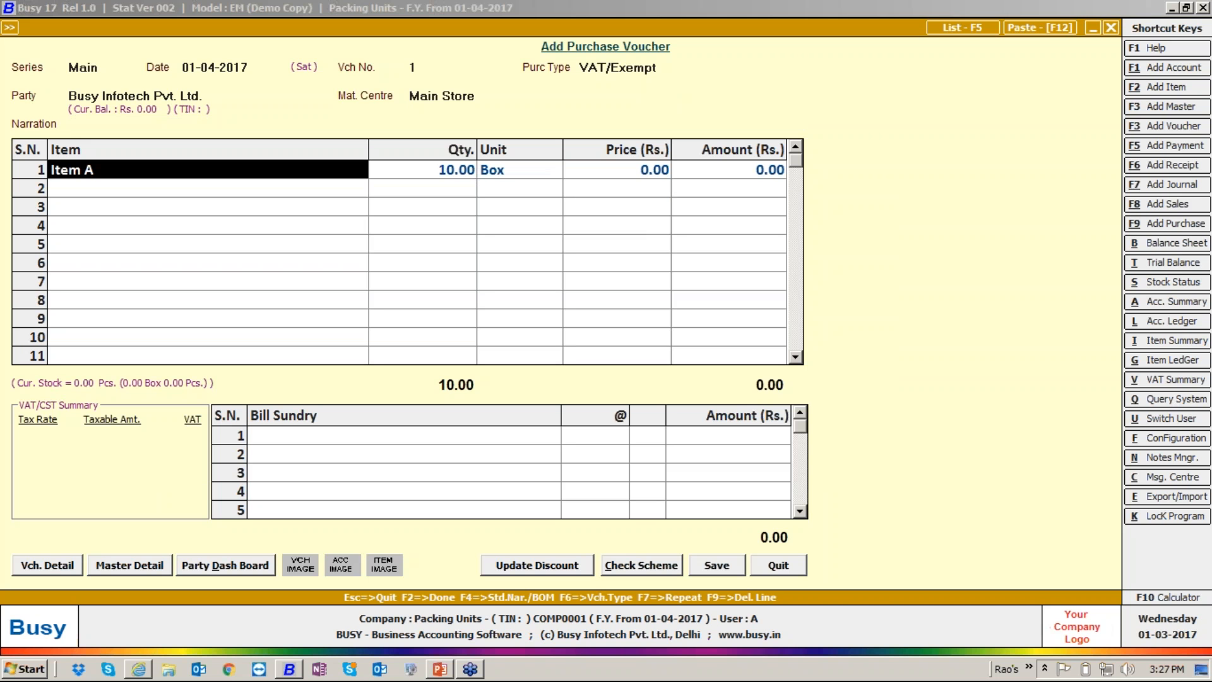
Step: Check Item A's default purchase unit and packaging unit prices in its item master, then return to the purchase voucher
key("alt+m")
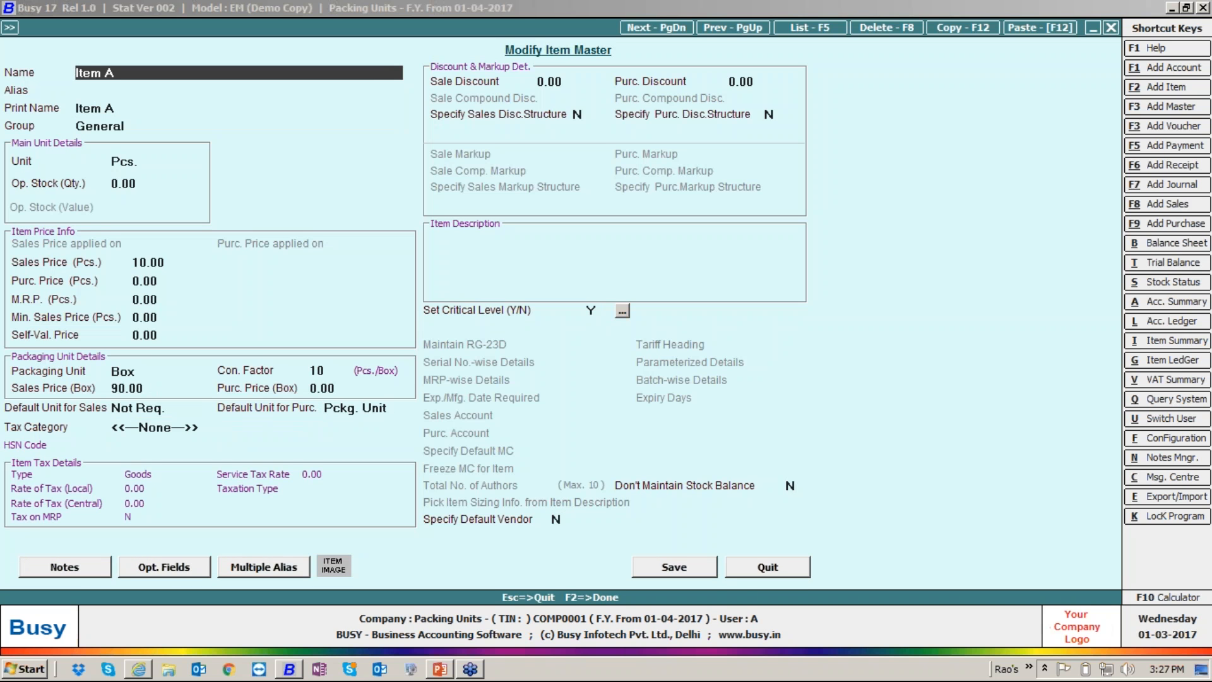
left_click(330, 404)
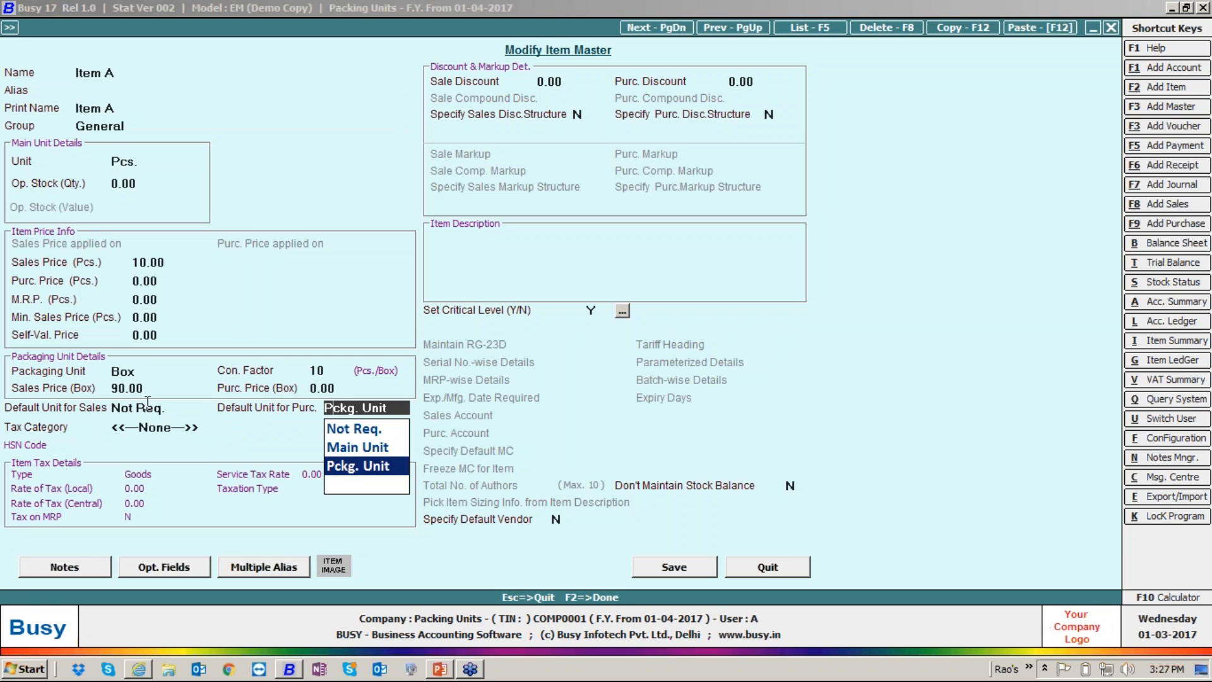
left_click(147, 376)
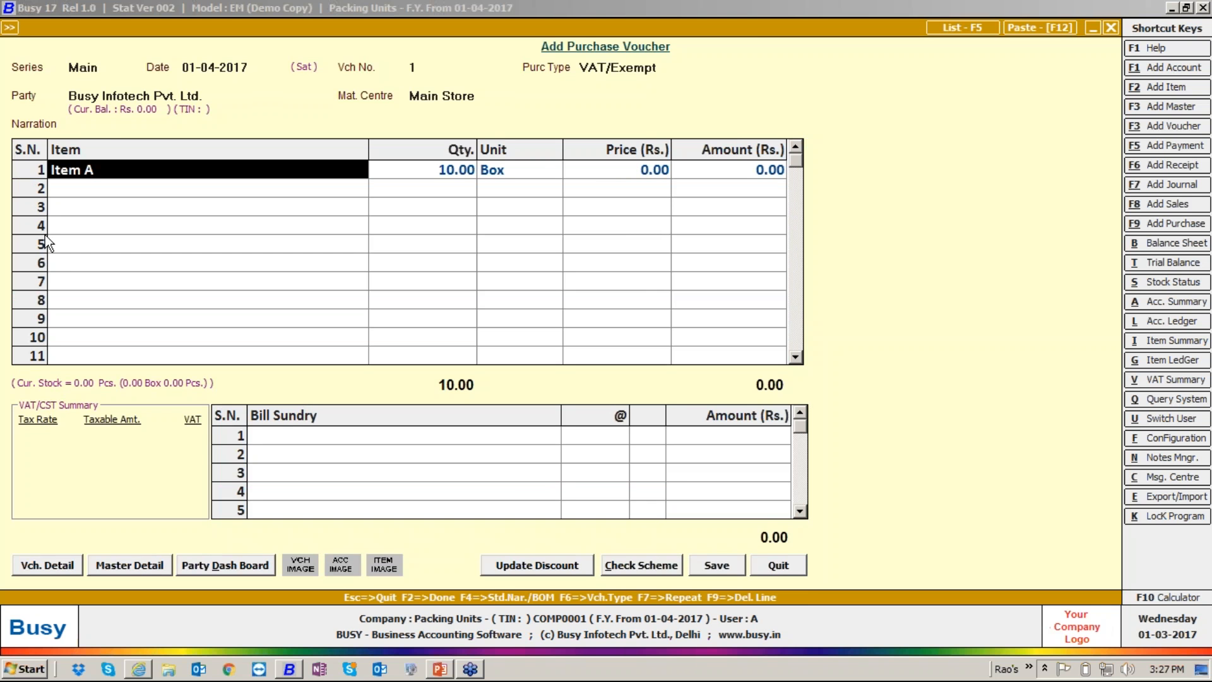
key("alt+m")
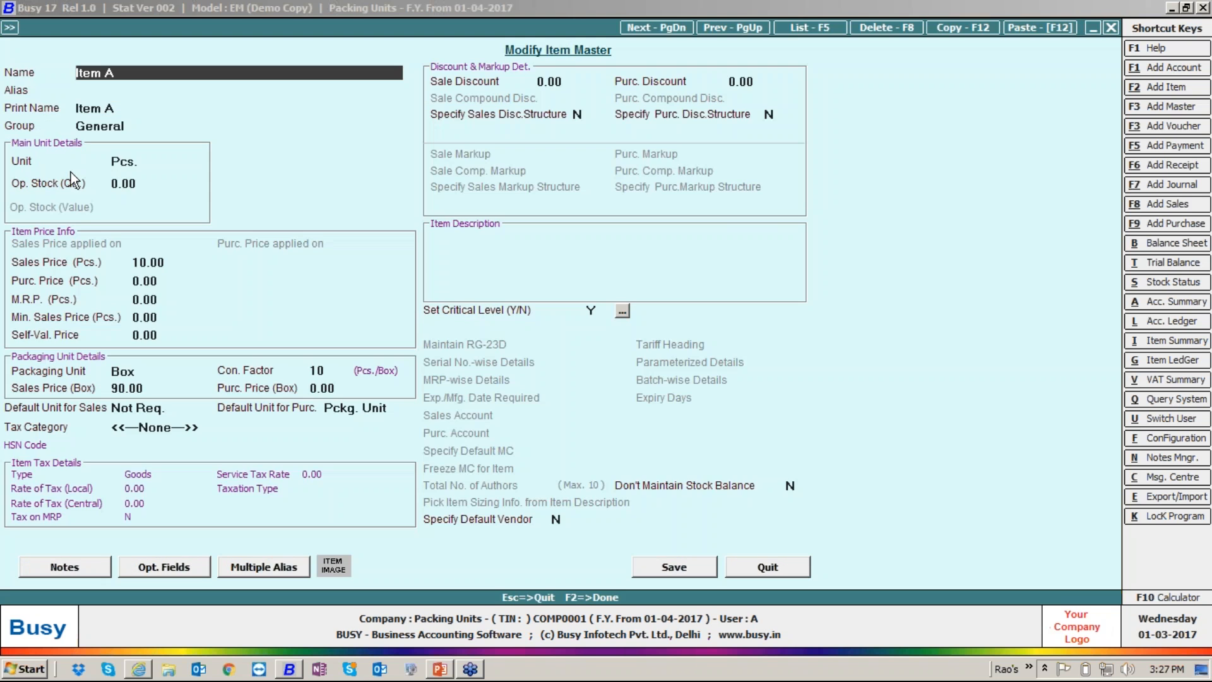
left_click(363, 388)
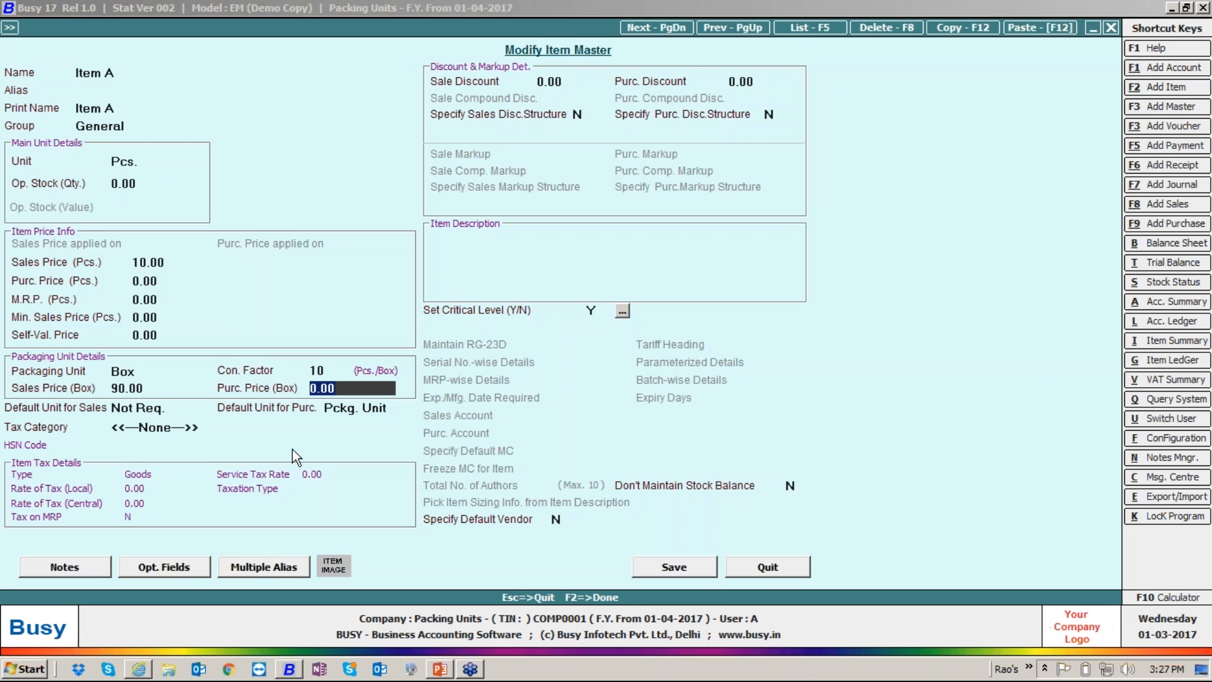
key("F2")
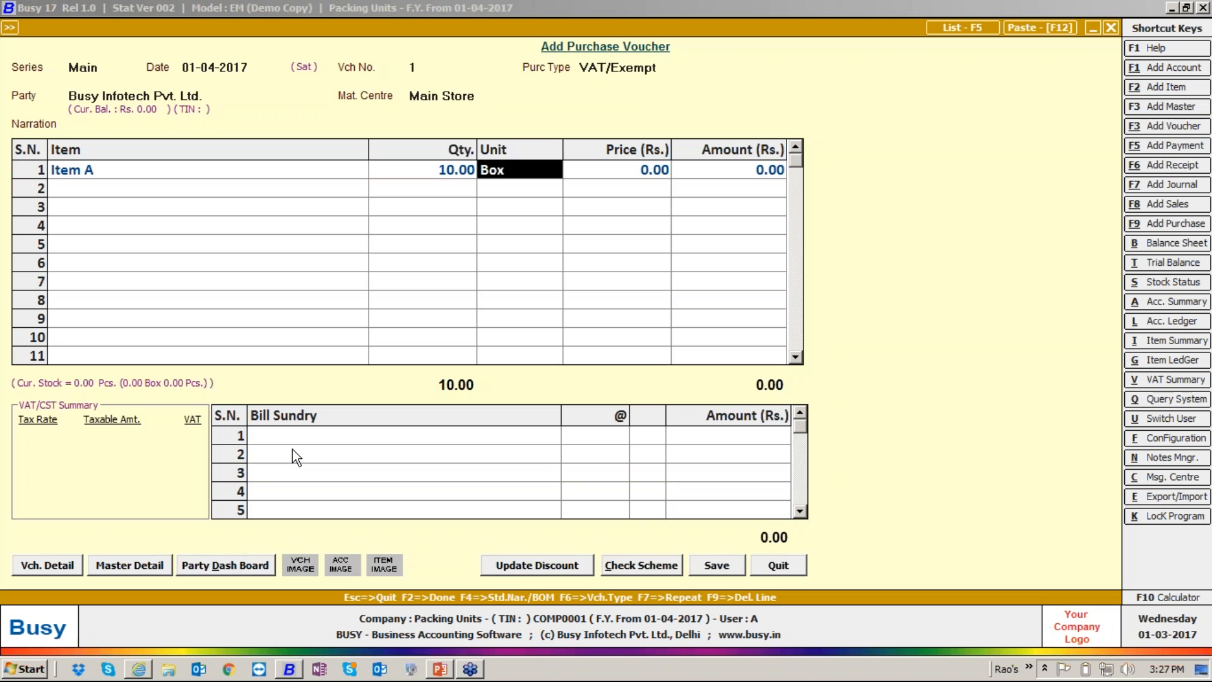
Step: Set Item A's price to 60 per Box, save the purchase voucher and leave the voucher form
key("Return")
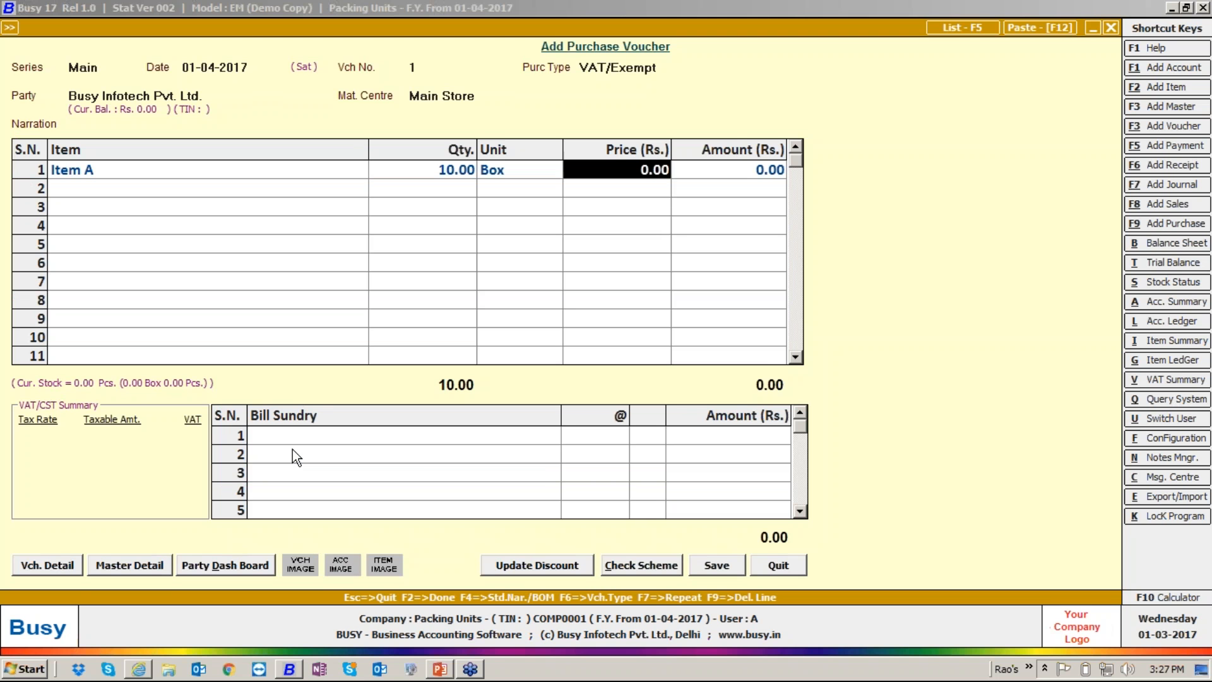
type("60")
key("Return")
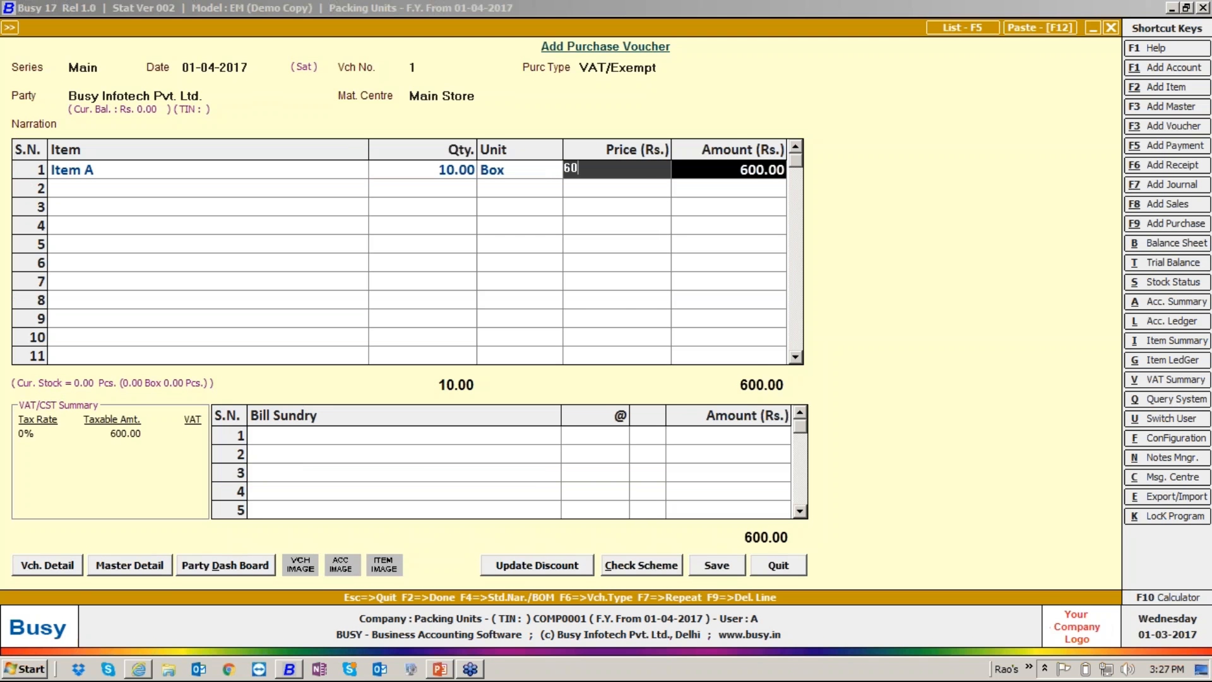
key("Return")
key("Return")
key("F2")
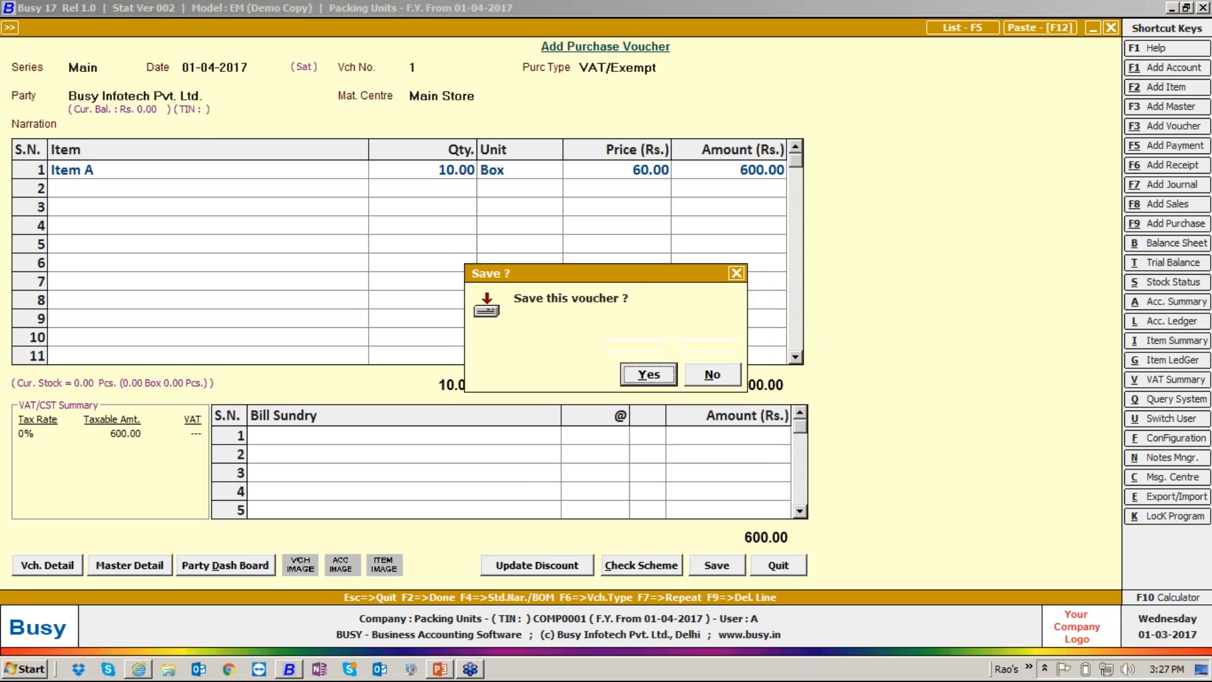
key("Return")
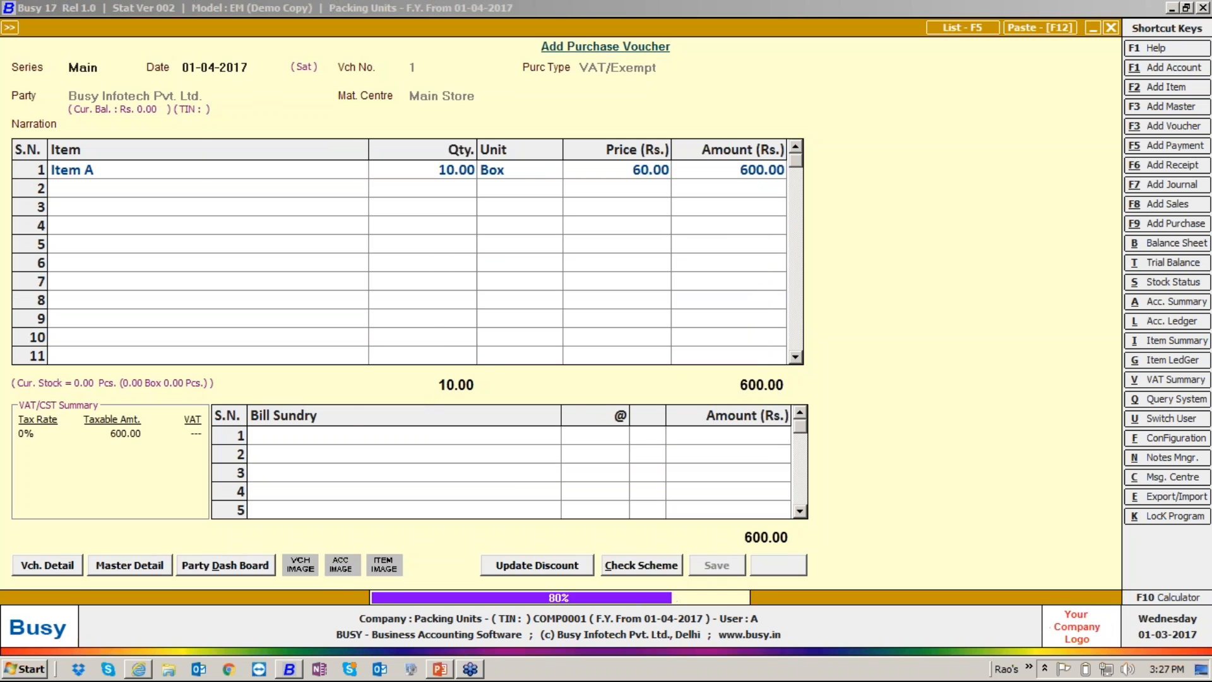
key("Escape")
Step: Open the alphabetical closing stock status report with balances only for all items
key("Right")
key("Down")
key("Down")
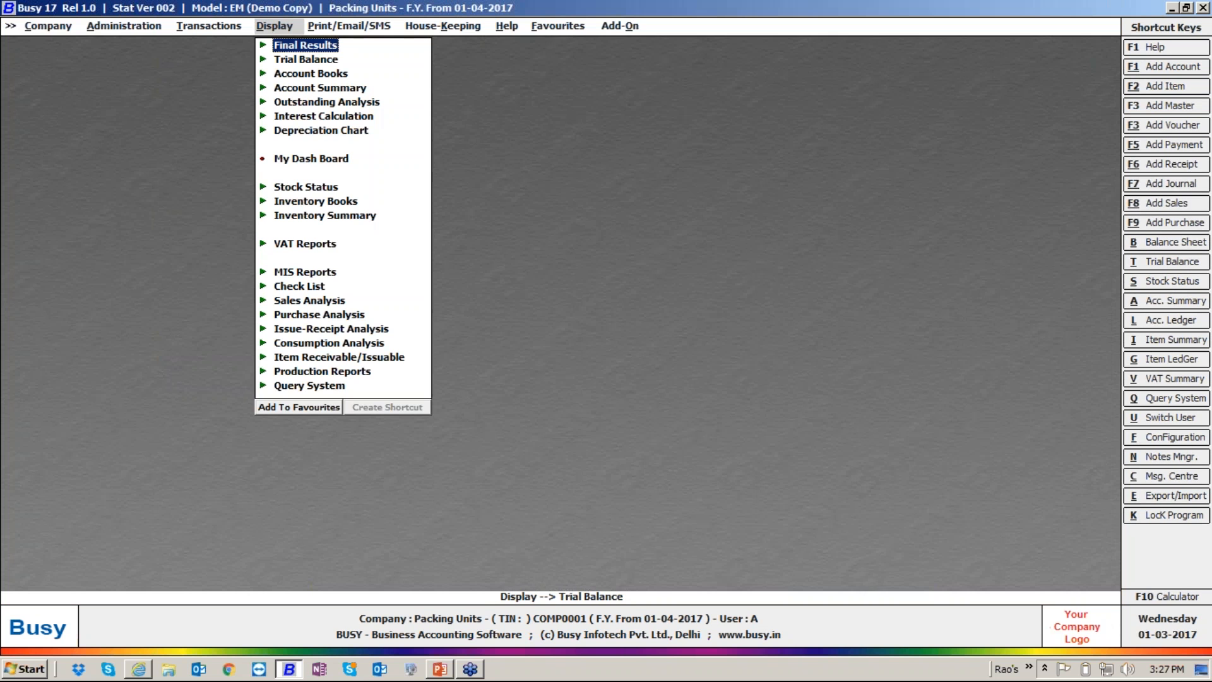
key("s")
key("Right")
key("Down")
key("Right")
key("Return")
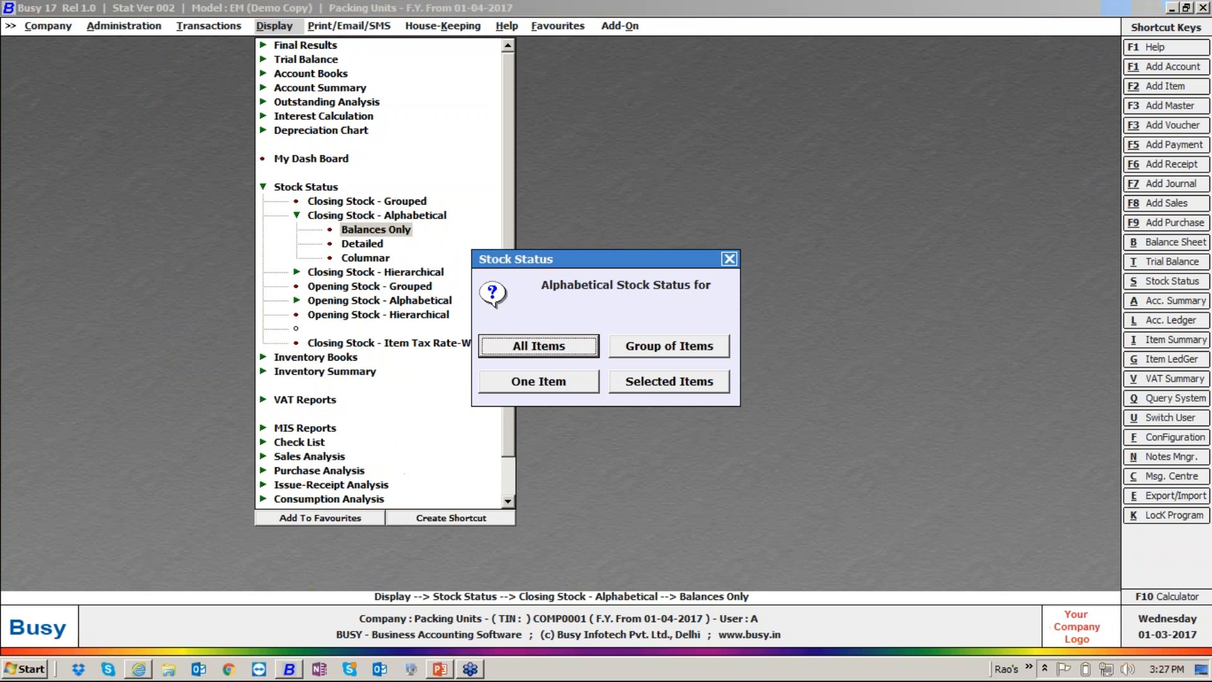
key("Return")
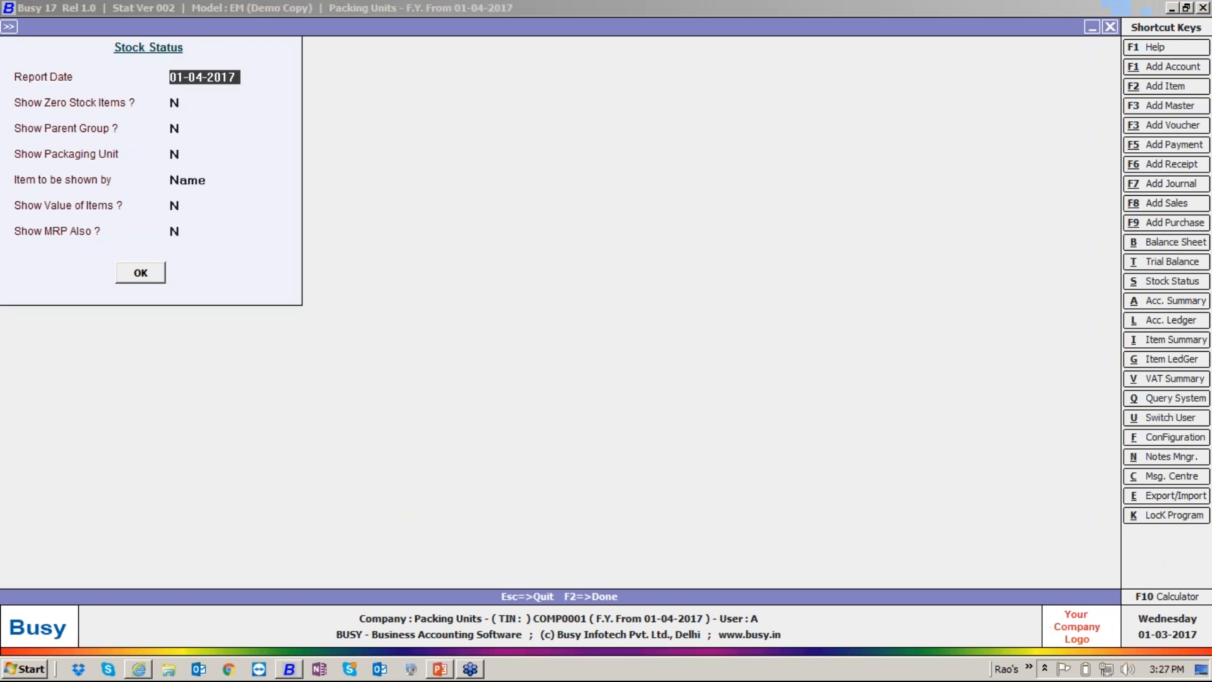
Step: Generate the stock status report as on 01-04-2017 with Show Packaging Unit left at N
key("Return")
key("Return")
key("Return")
key("Return")
key("Return")
key("Return")
key("Return")
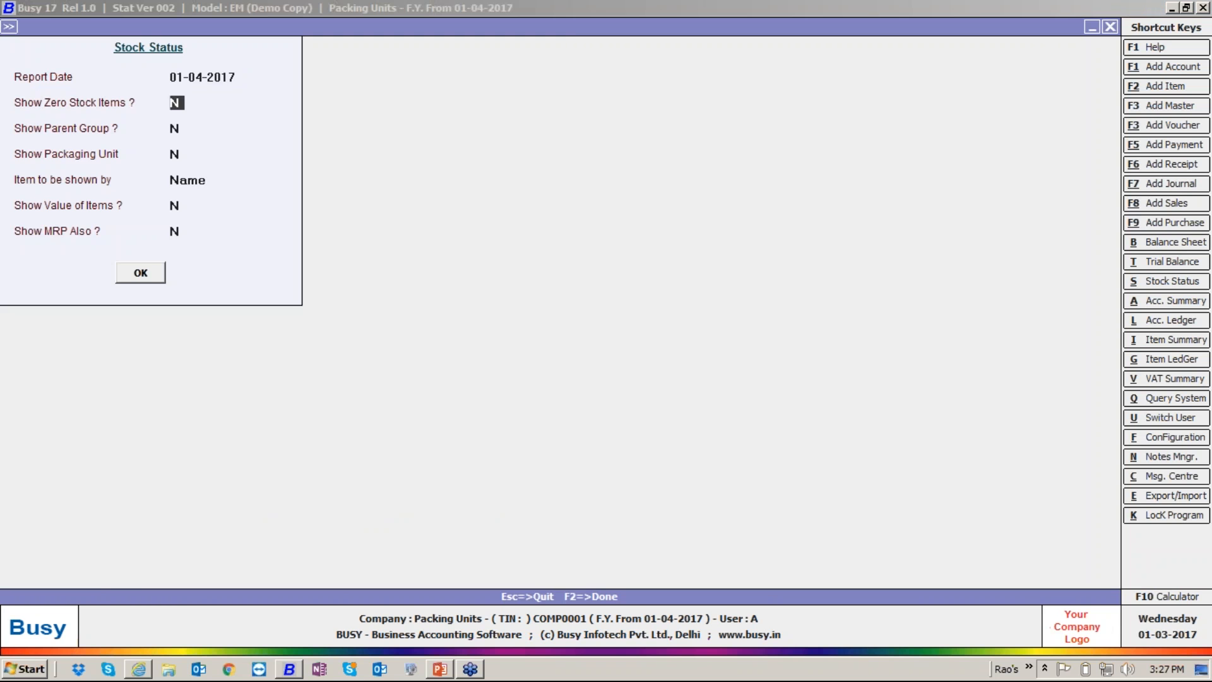
key("Return")
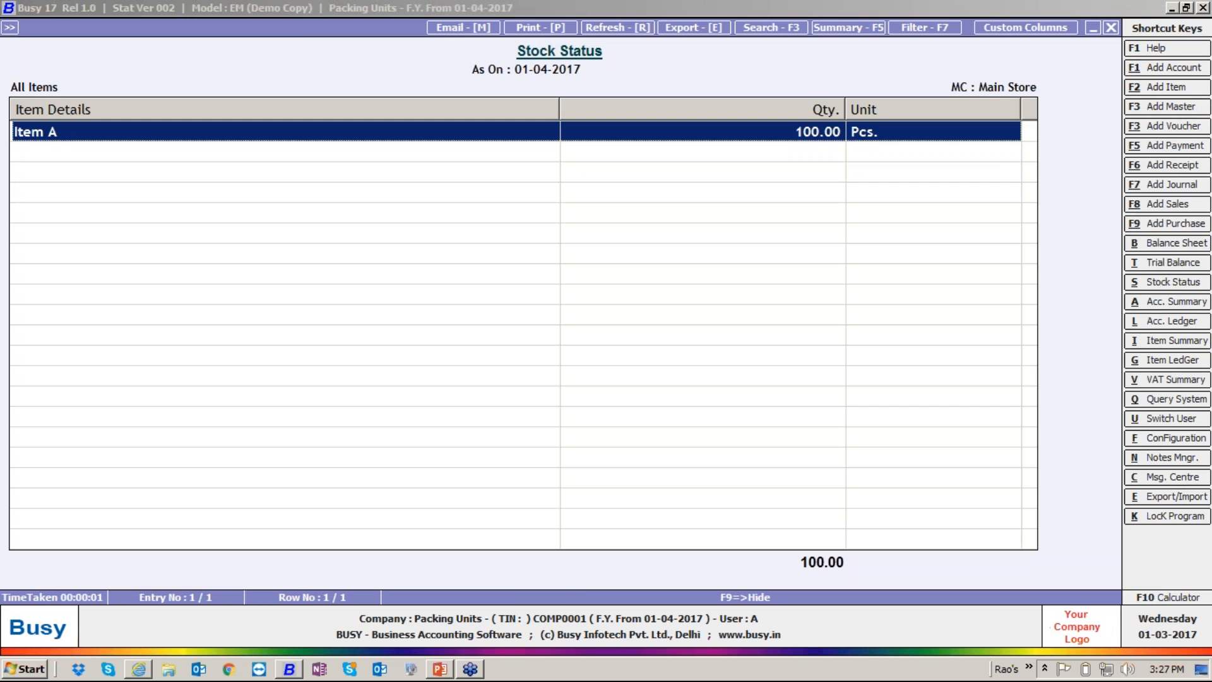
Step: Return to the report options and regenerate the stock status with Show Packaging Unit set to Y
key("Escape")
key("Return")
key("Return")
key("Return")
type("Y")
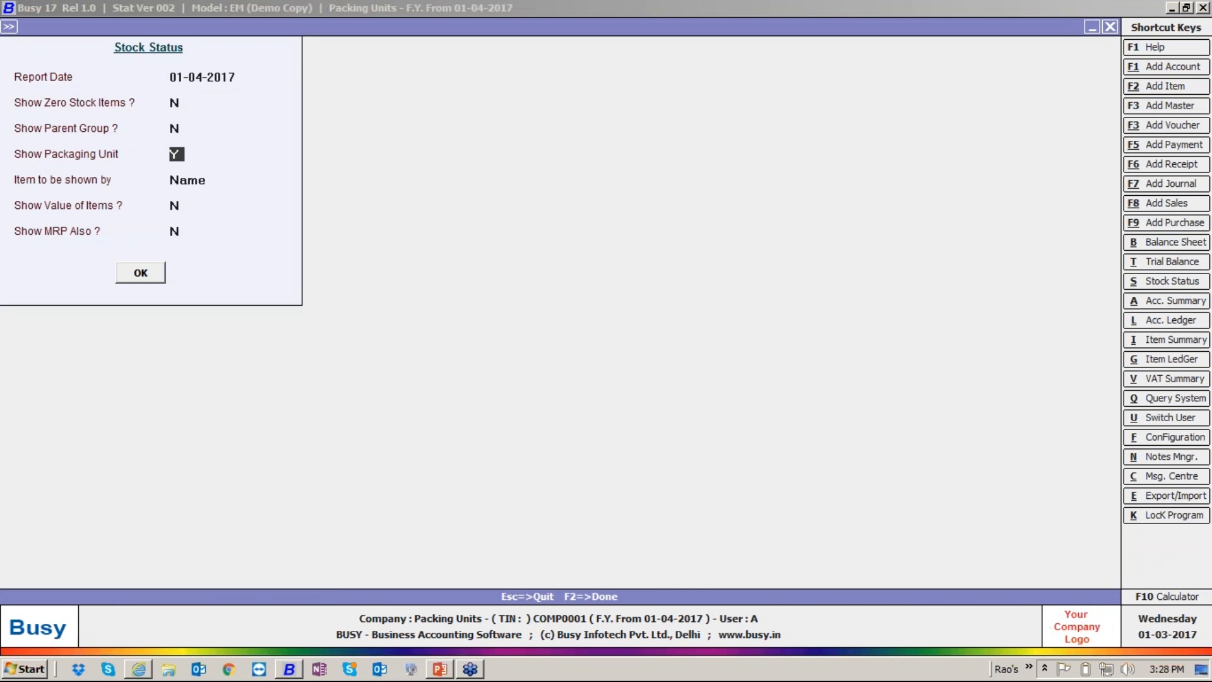
key("Return")
key("Return")
key("Return")
key("Return")
key("Return")
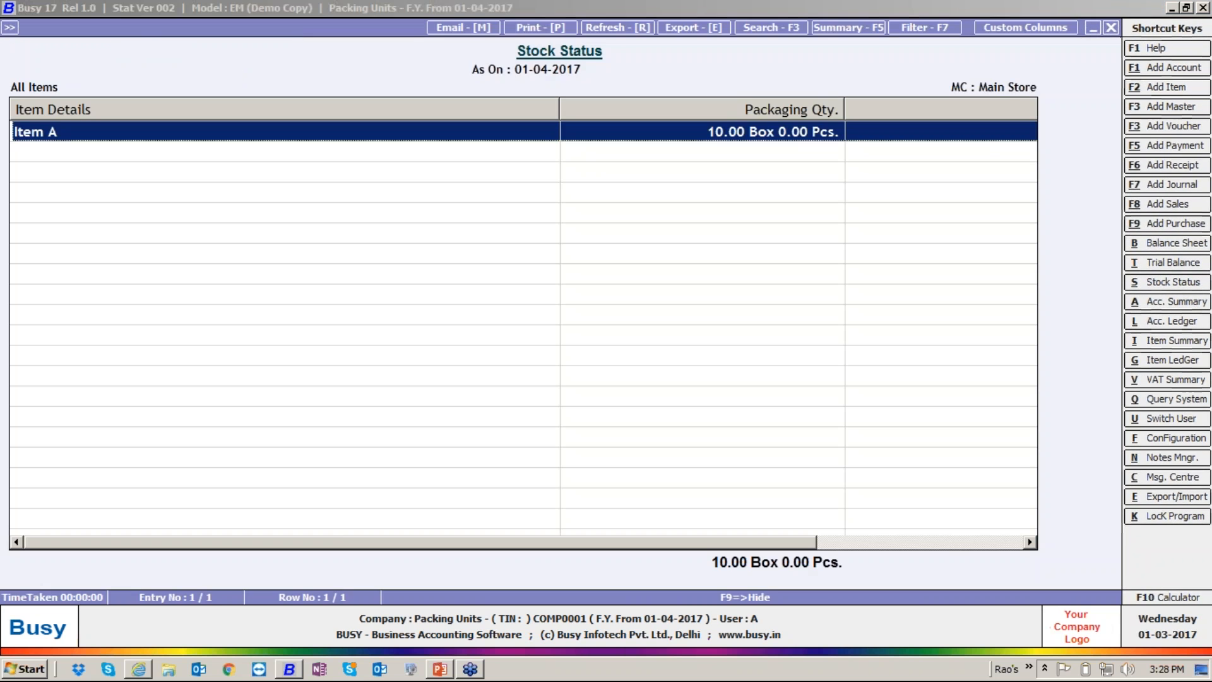
Step: Examine the packaging quantity, main quantity and unit columns for Item A, then close the stock status report
key("Right")
key("Right")
key("Right")
key("Right")
key("Right")
key("Right")
key("Right")
key("Right")
key("Right")
key("Right")
key("Right")
key("Right")
key("Right")
key("Right")
key("Right")
key("Right")
key("Right")
key("Right")
key("Right")
key("Right")
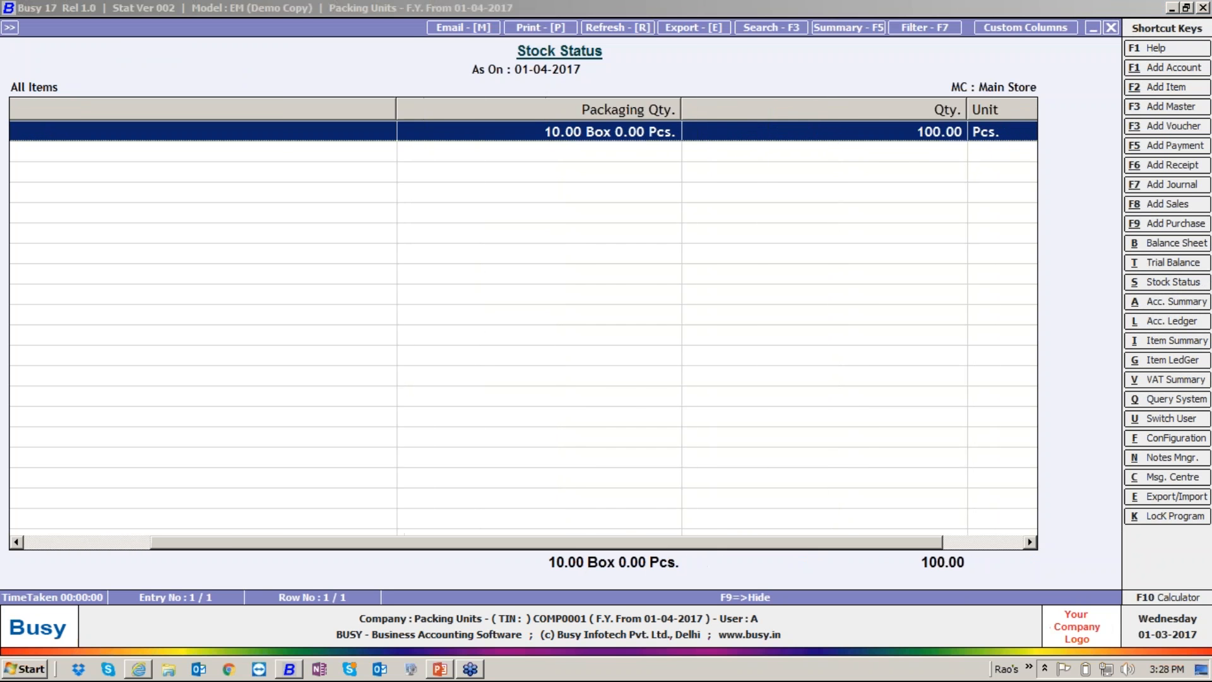
key("Right")
key("Right")
key("Right")
key("Right")
key("Right")
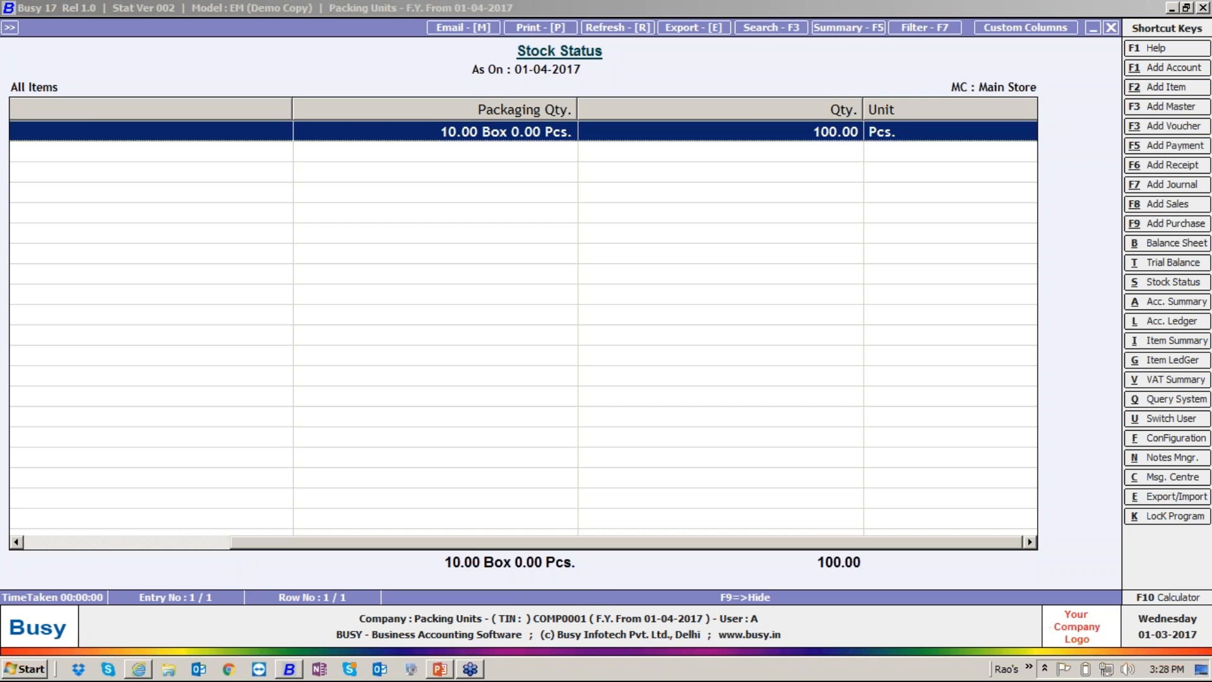
key("Escape")
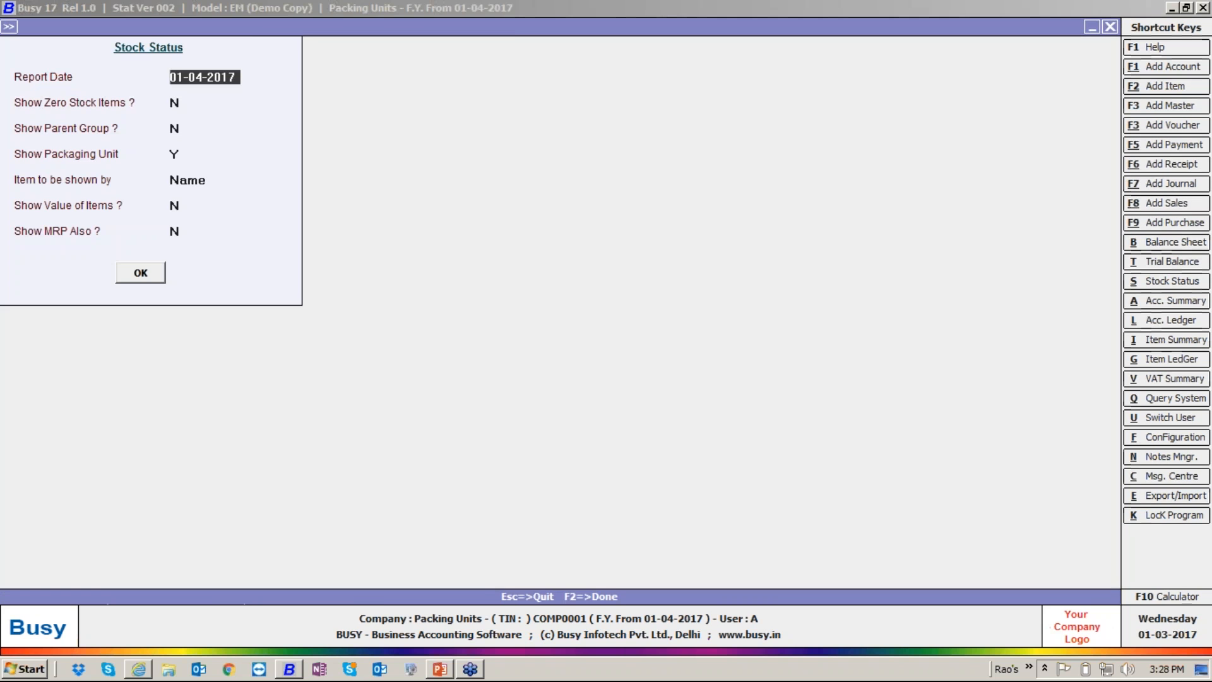
key("Escape")
key("Escape")
Step: Start a new sales voucher in the Main series dated 01-04-2017
key("Left")
key("Up")
key("Return")
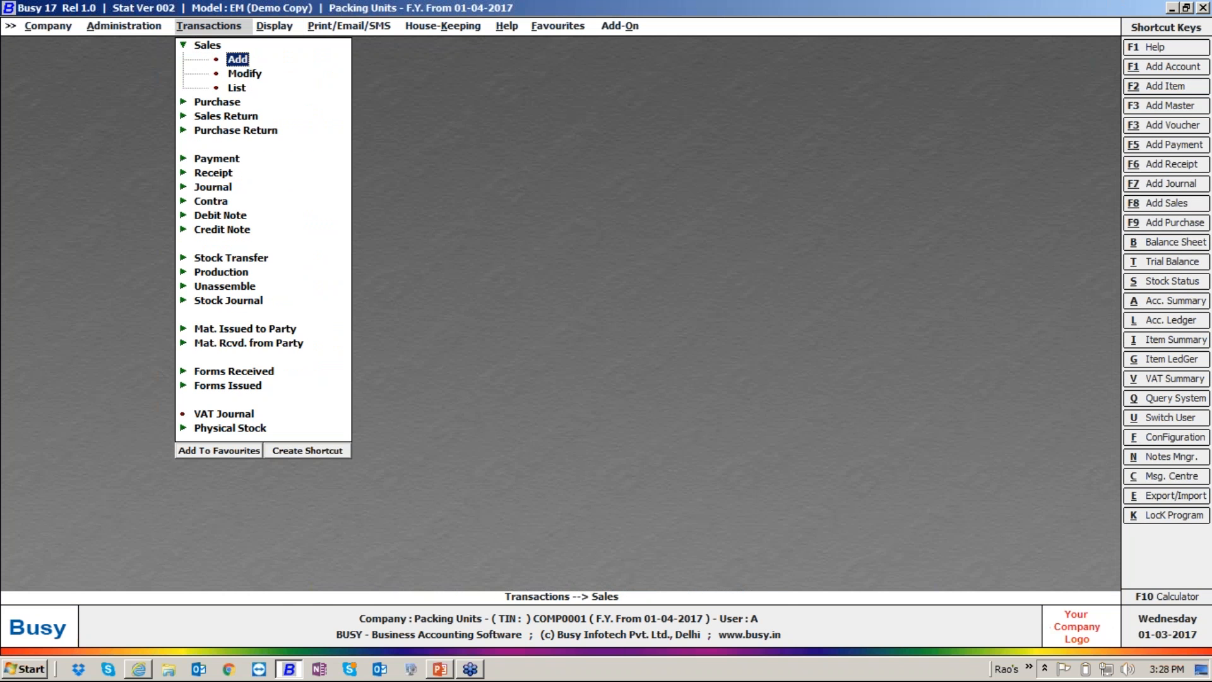
key("Return")
key("Return")
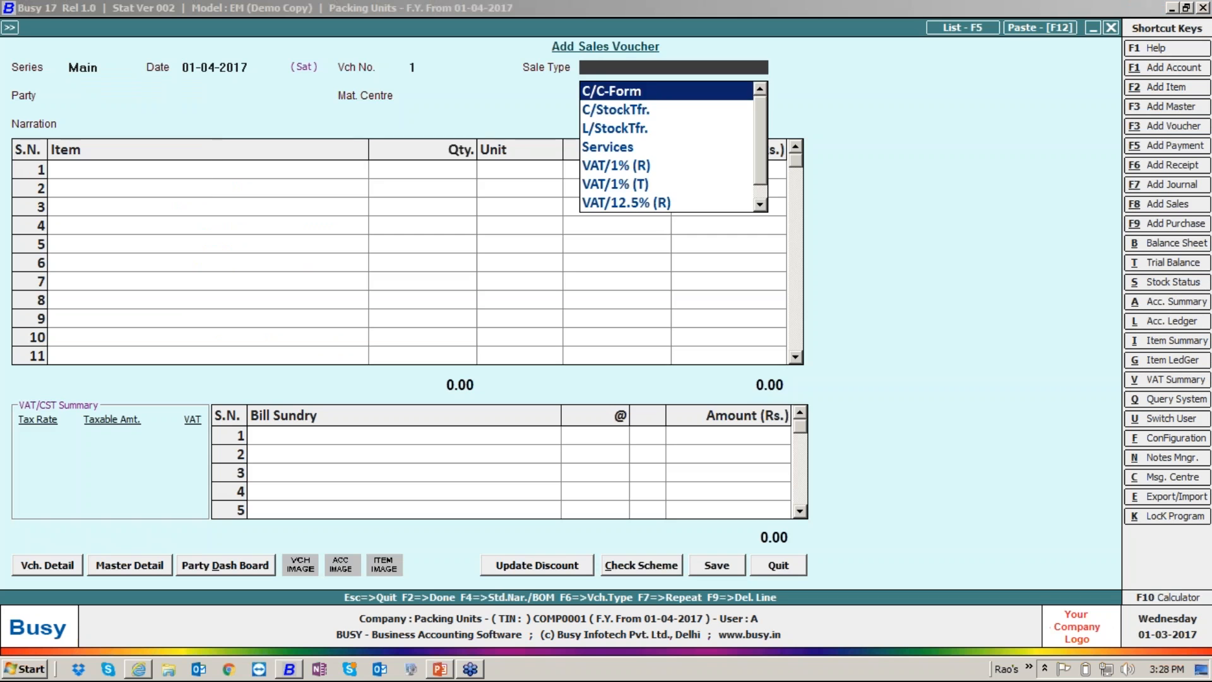
Step: Set the sale type to VAT/Exempt, the party to Busy Infotech Pvt. Ltd. and the material centre to Main Store
type("ex")
key("Return")
key("Return")
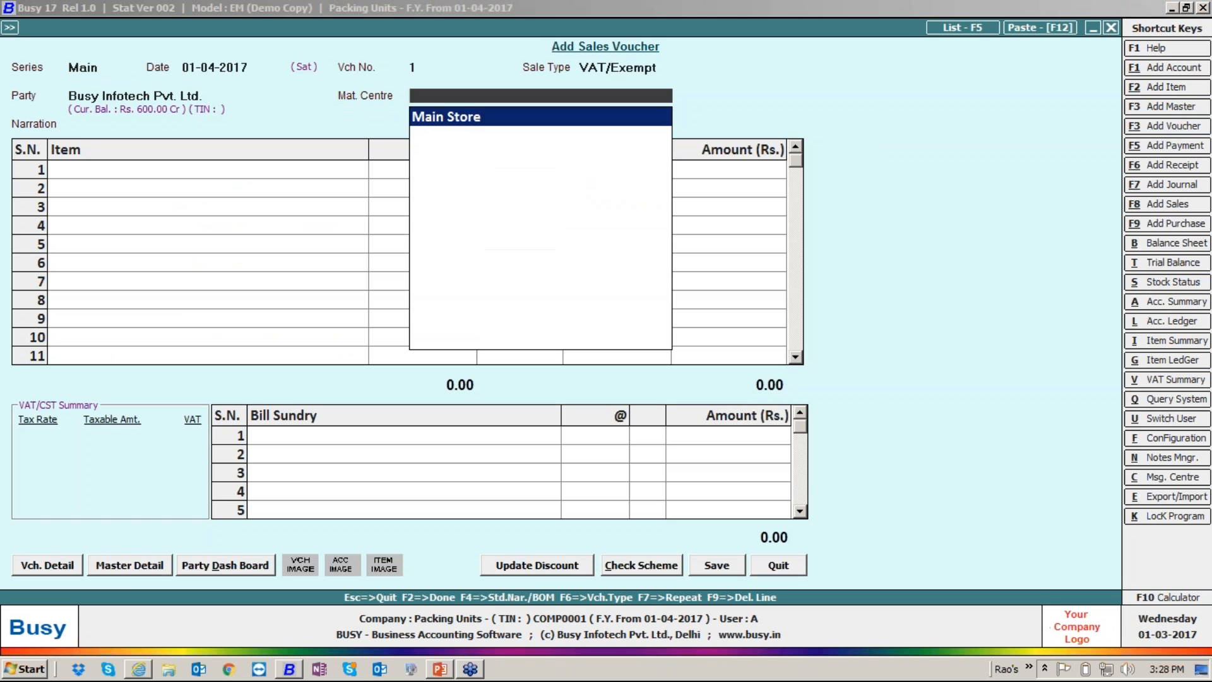
key("Return")
Step: Enter Item A on the sales voucher's first line with a quantity of 5 Pcs. at a price of 10
key("Return")
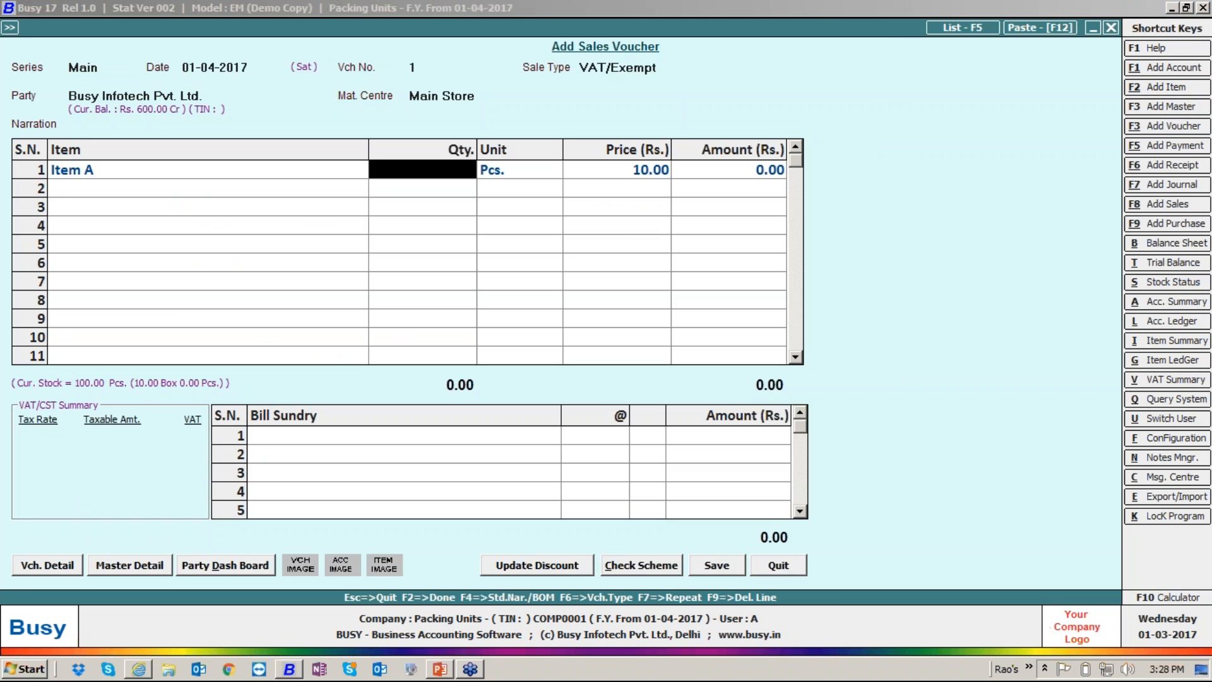
type("5")
key("Return")
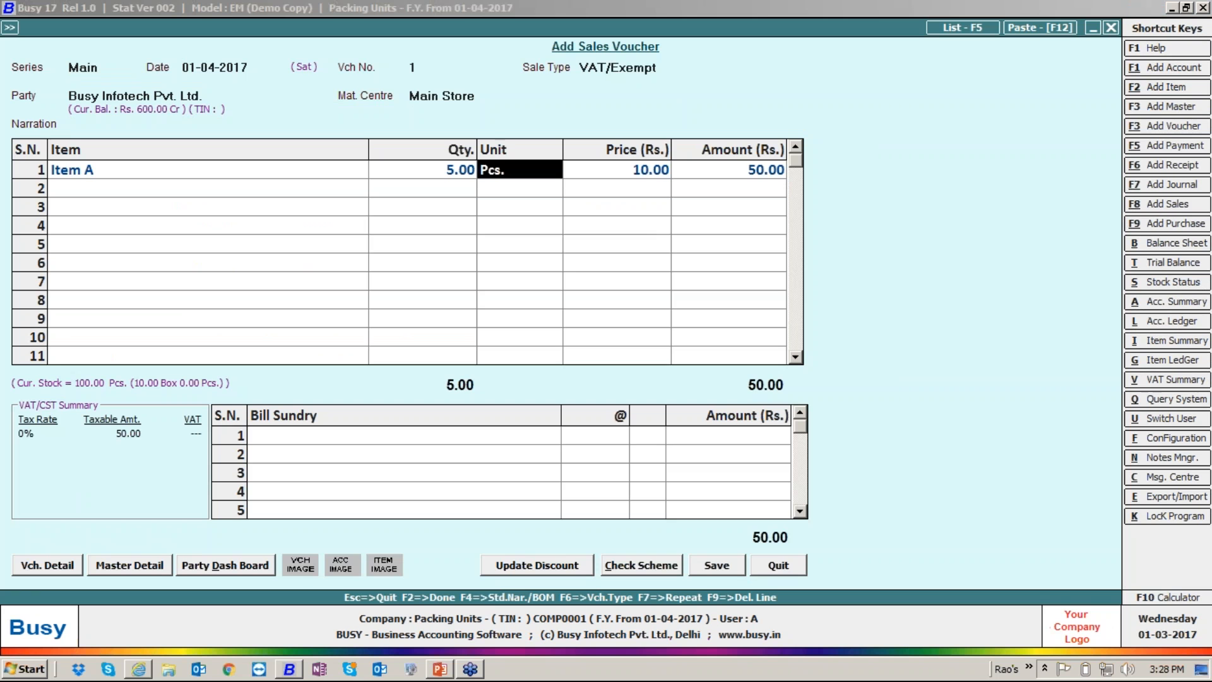
key("Return")
key("Return")
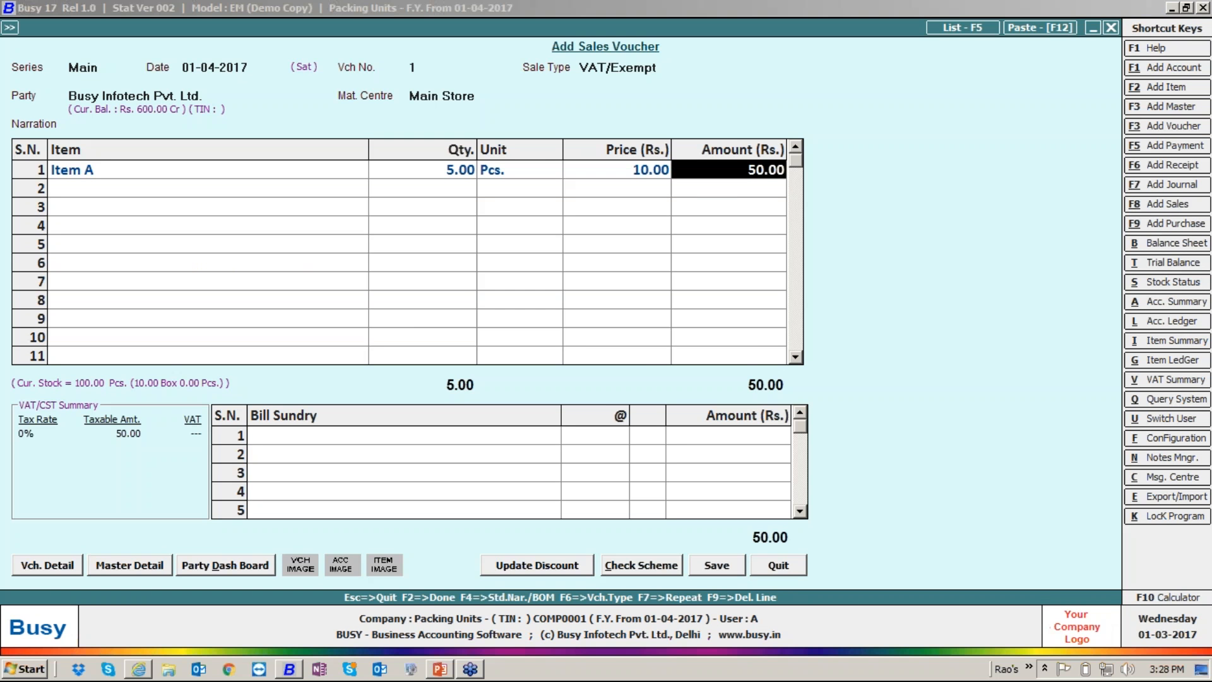
Step: Save the sales voucher and leave the sales voucher form
key("Return")
key("Return")
key("Return")
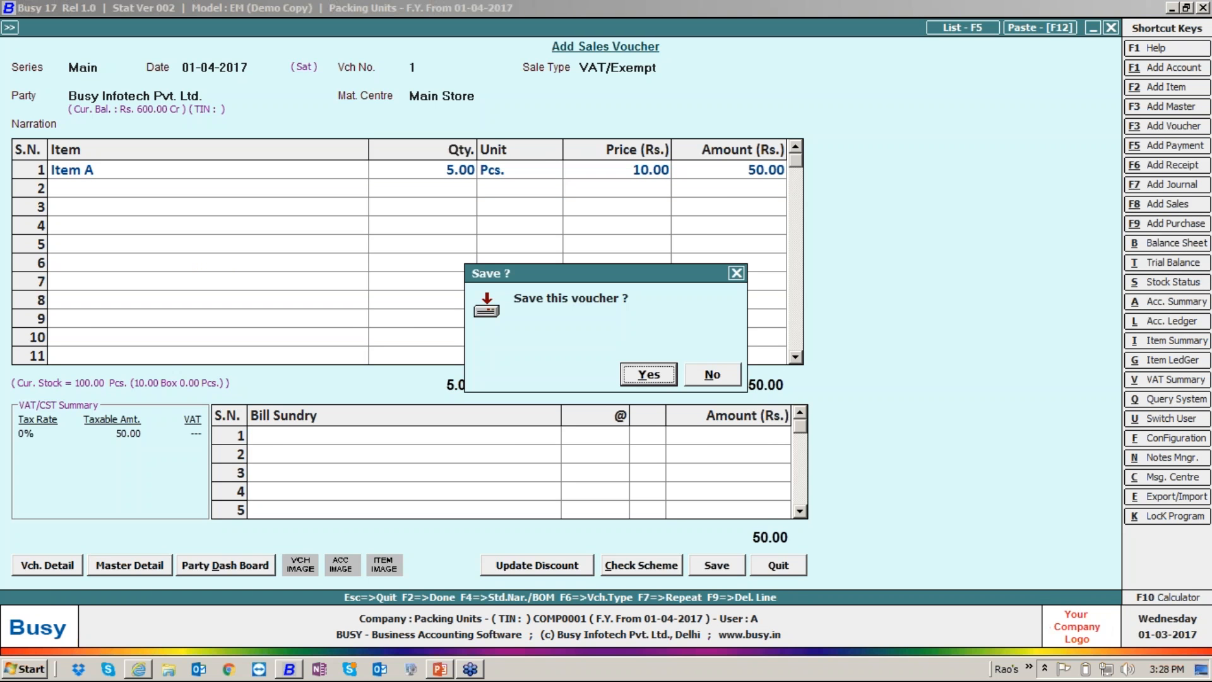
key("Return")
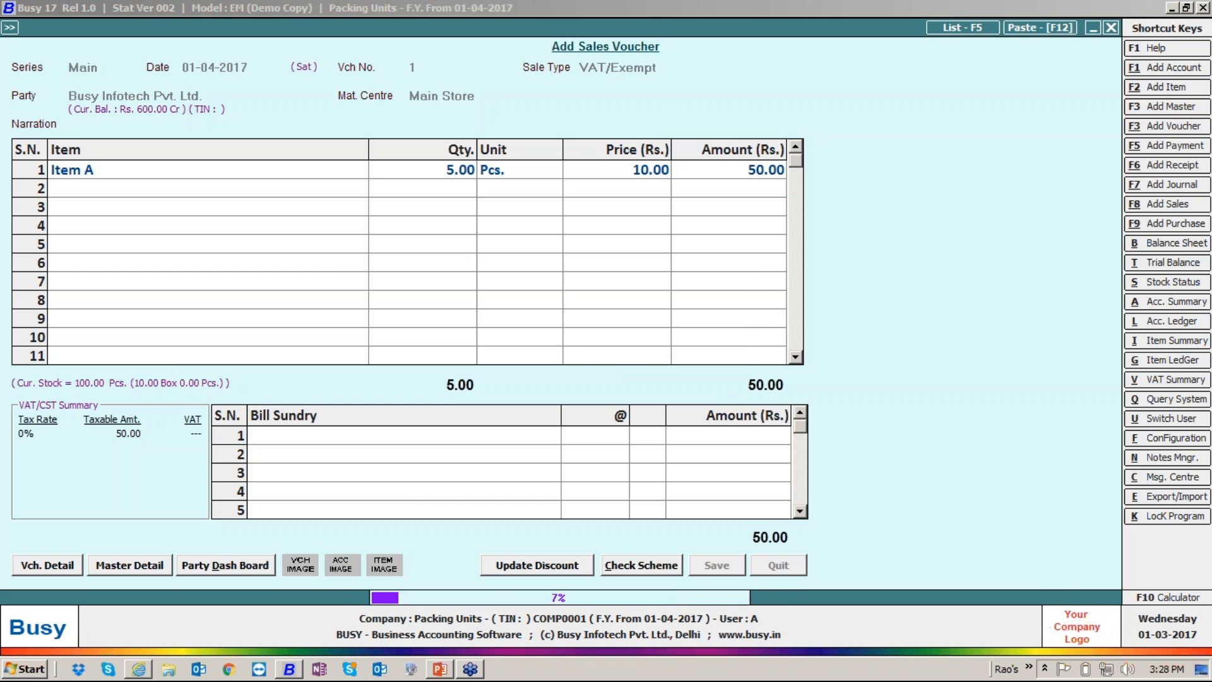
key("Escape")
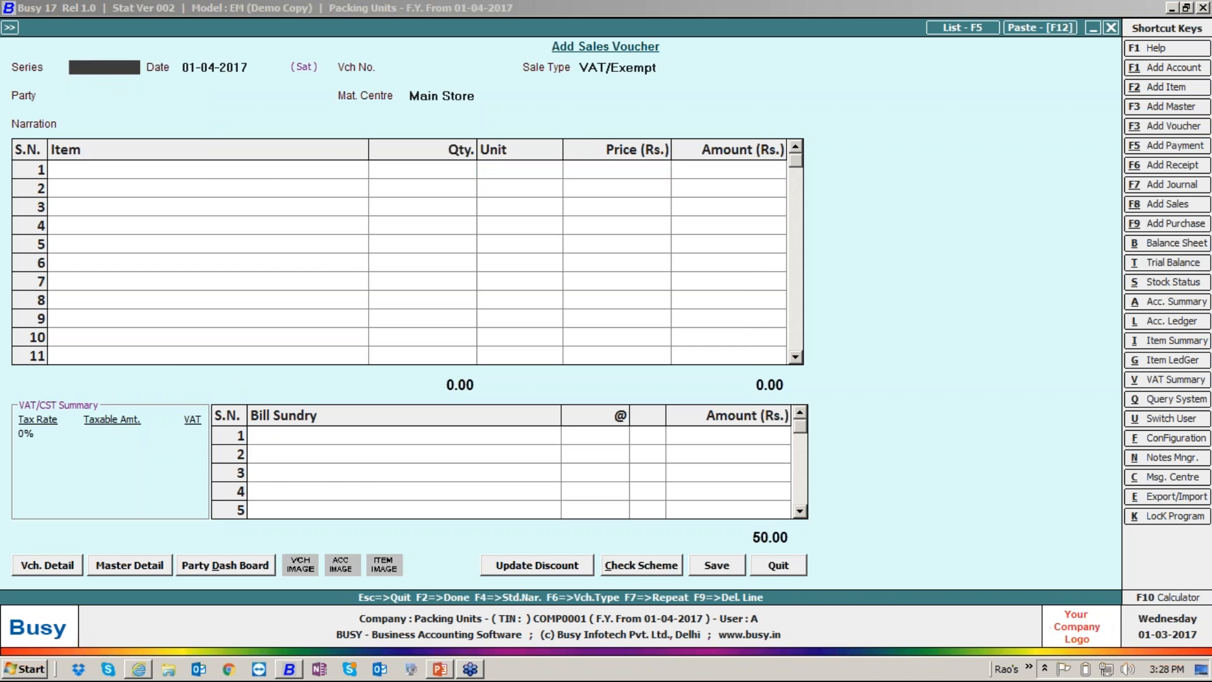
key("Escape")
Step: Generate the balances-only stock status for all items as on 01-04-2017 with Show Packaging Unit set to N
key("Return")
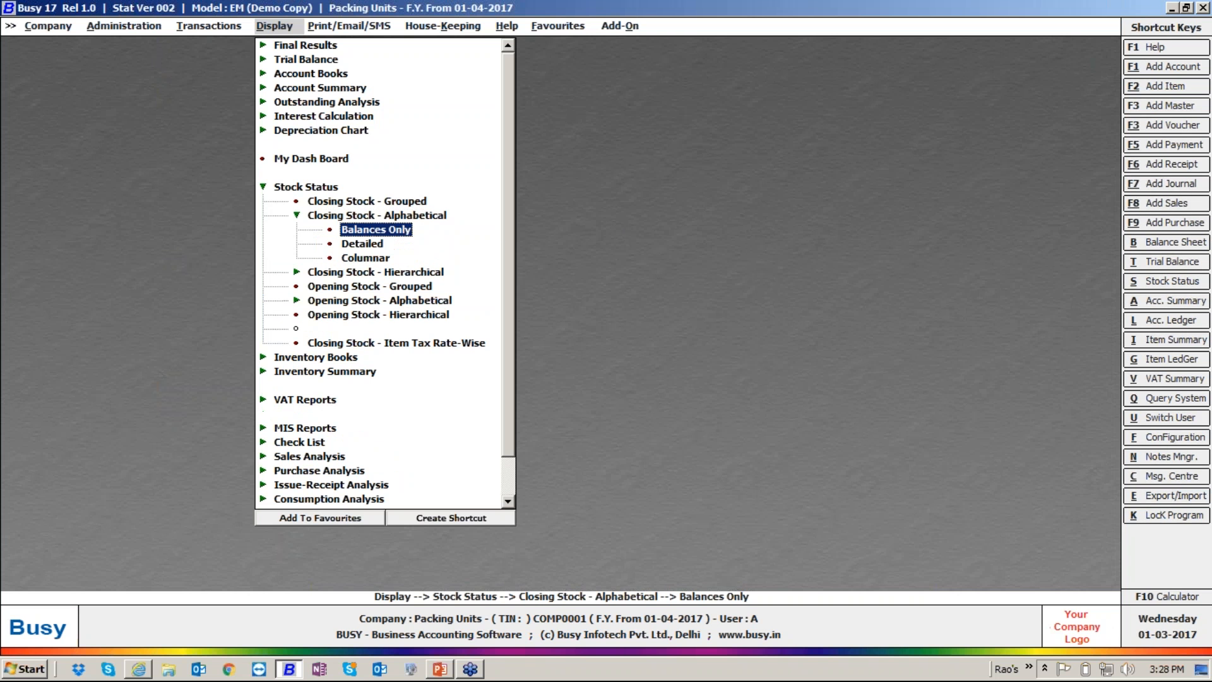
key("Return")
key("Return")
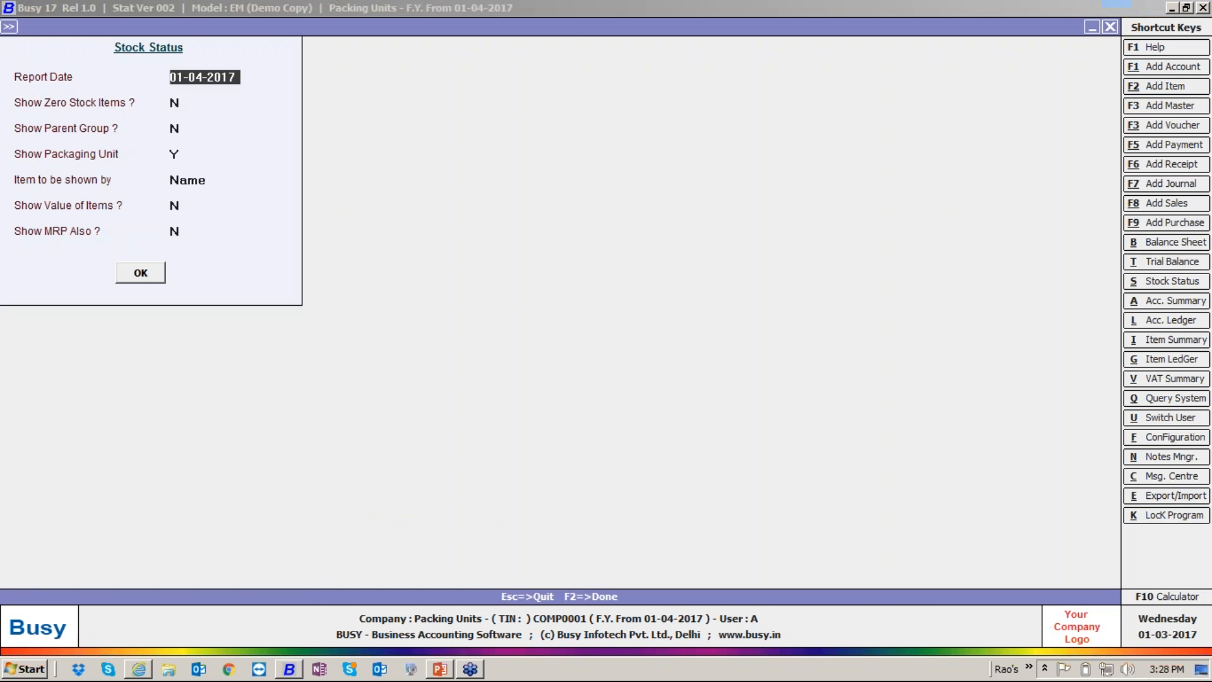
key("Return")
key("Return")
key("Return")
type("N")
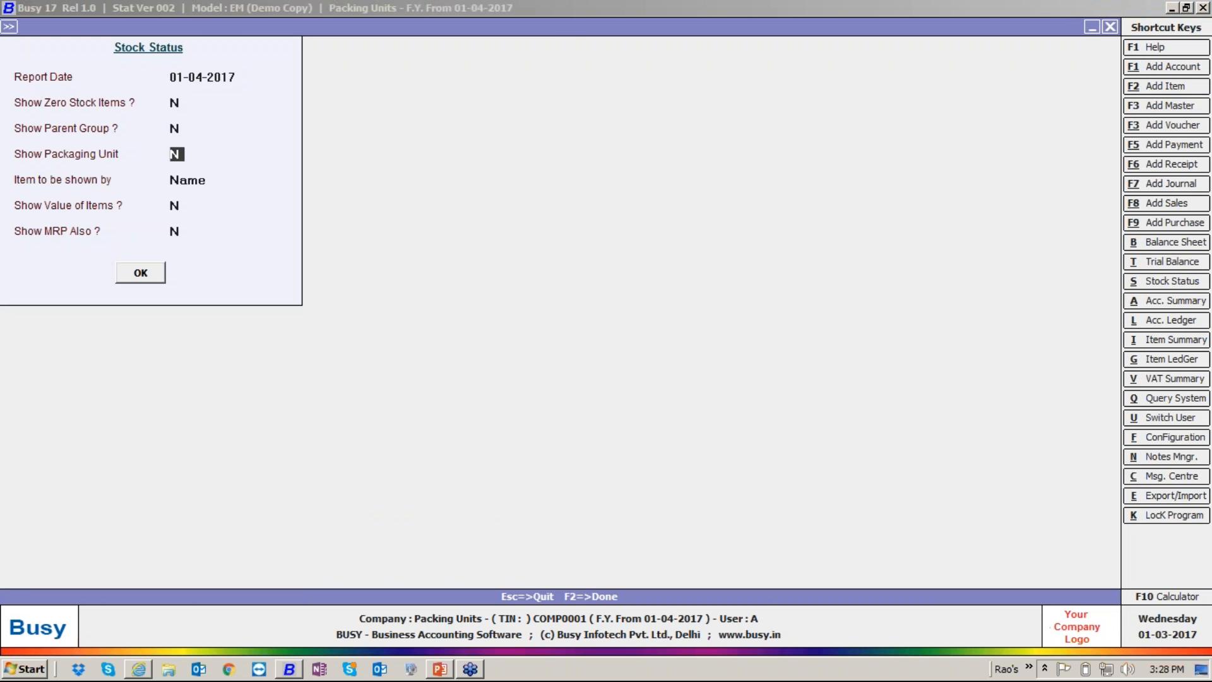
key("F2")
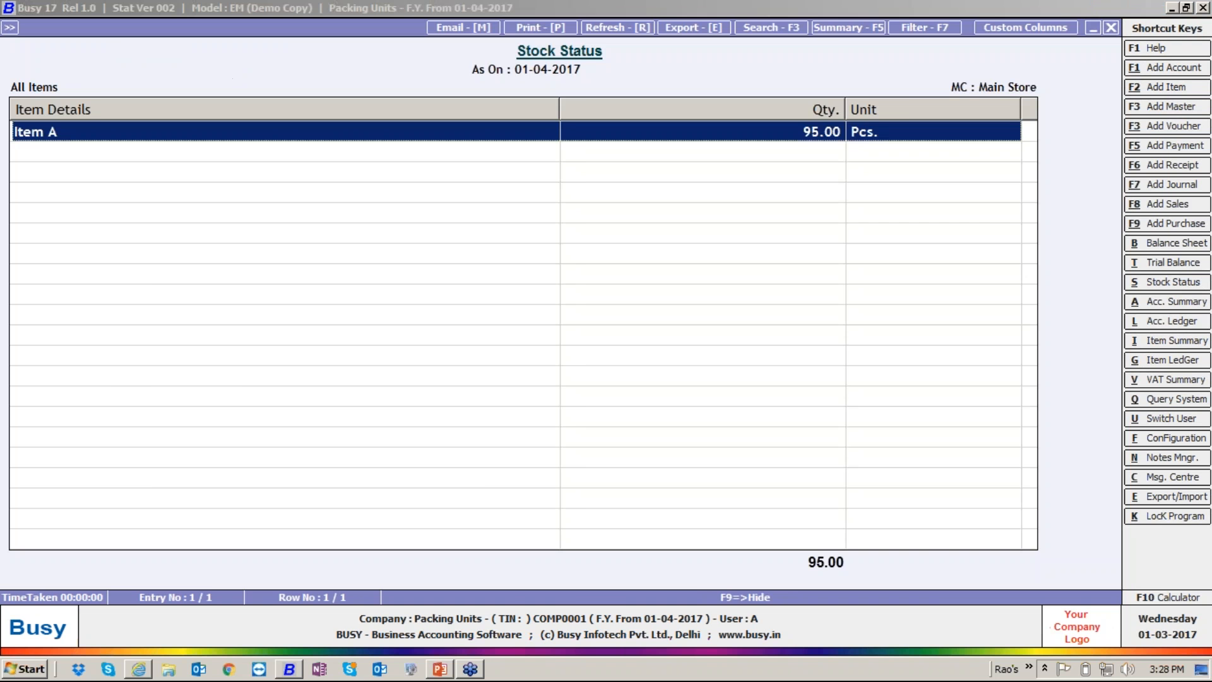
Step: Check Item A's ledger for Main Store, then go back to the stock status report options
key("Return")
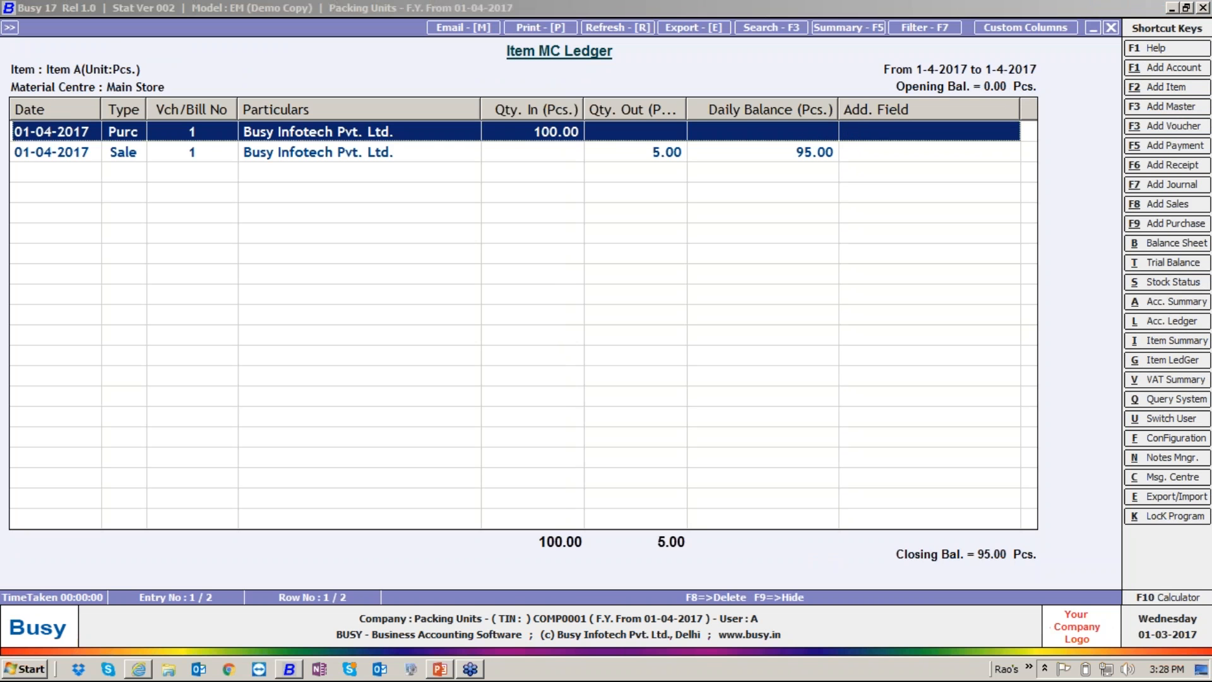
key("Escape")
key("Escape")
Step: Generate the balances-only stock status as on 01-04-2017 with Show Packaging Unit set to Y and items shown by Name
key("Return")
key("Return")
key("Return")
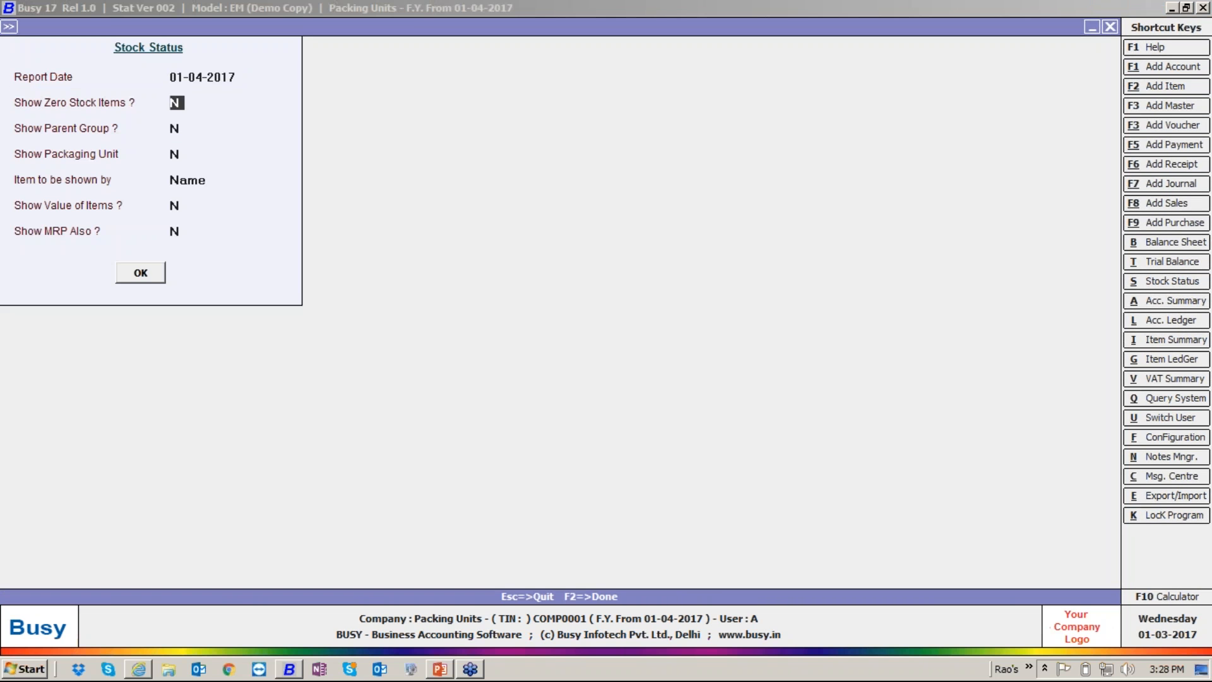
type("Y")
key("Return")
key("Return")
key("Return")
key("Return")
key("Return")
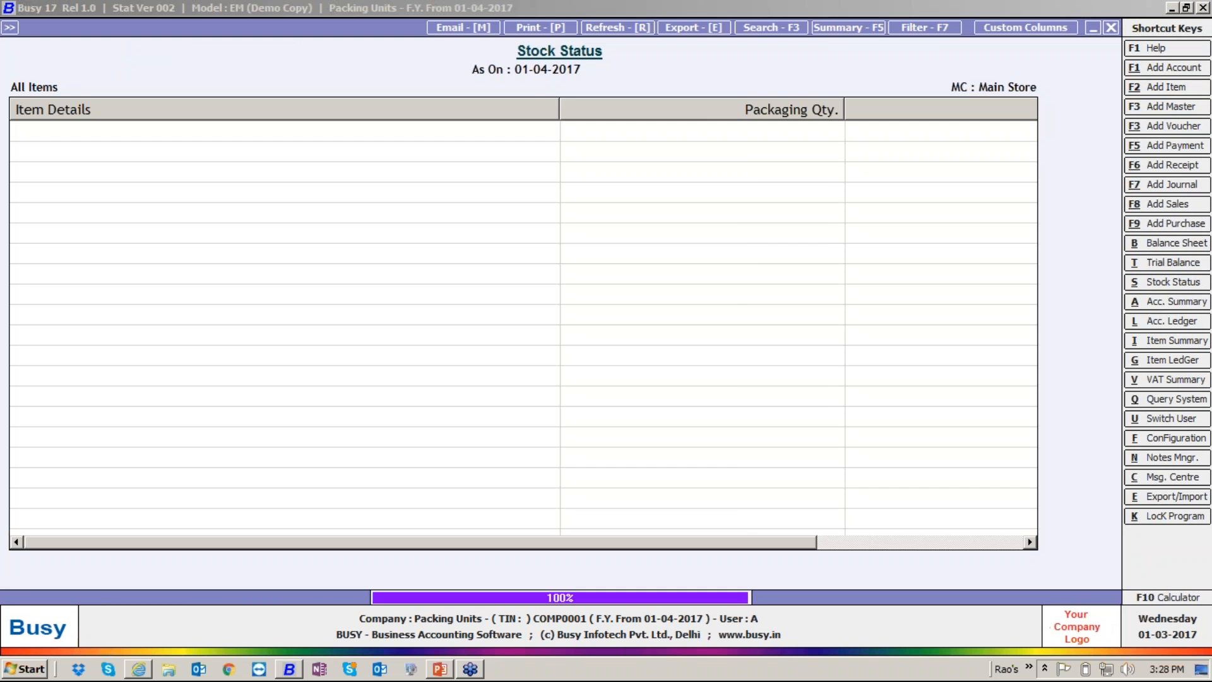
Step: Narrow the report's Item Details column to fit the packaging quantity, main quantity and unit columns in view, then leave the report
key("Right")
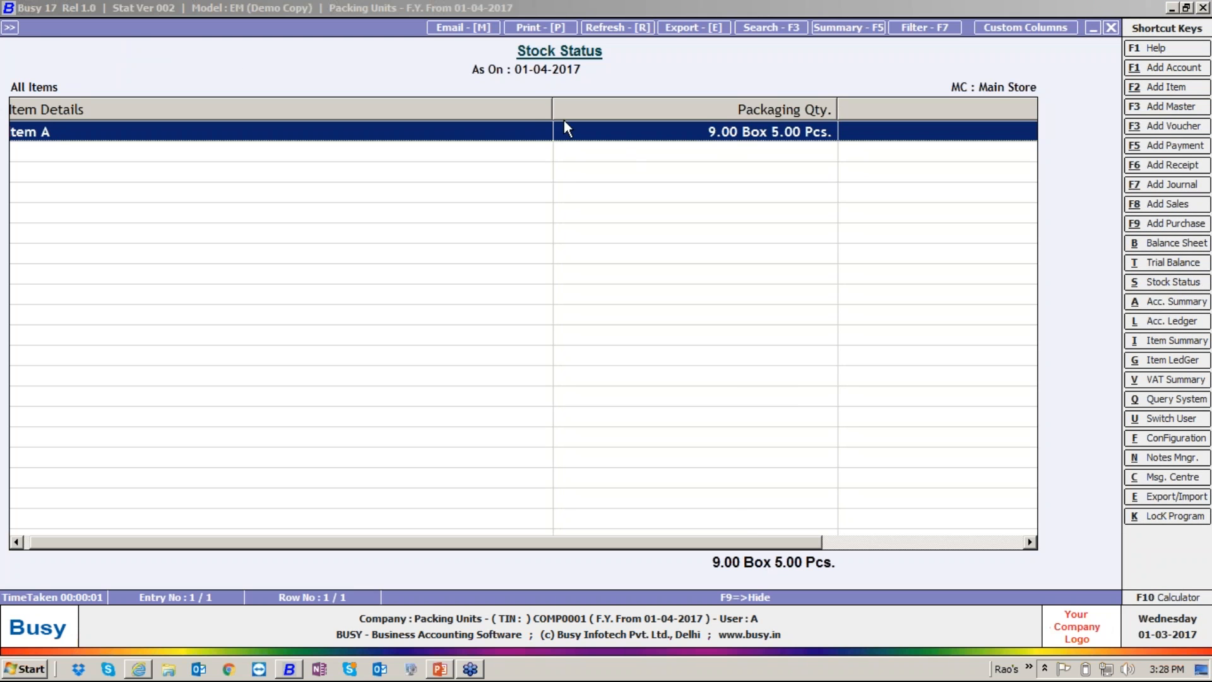
left_click_drag(564, 119, 171, 144)
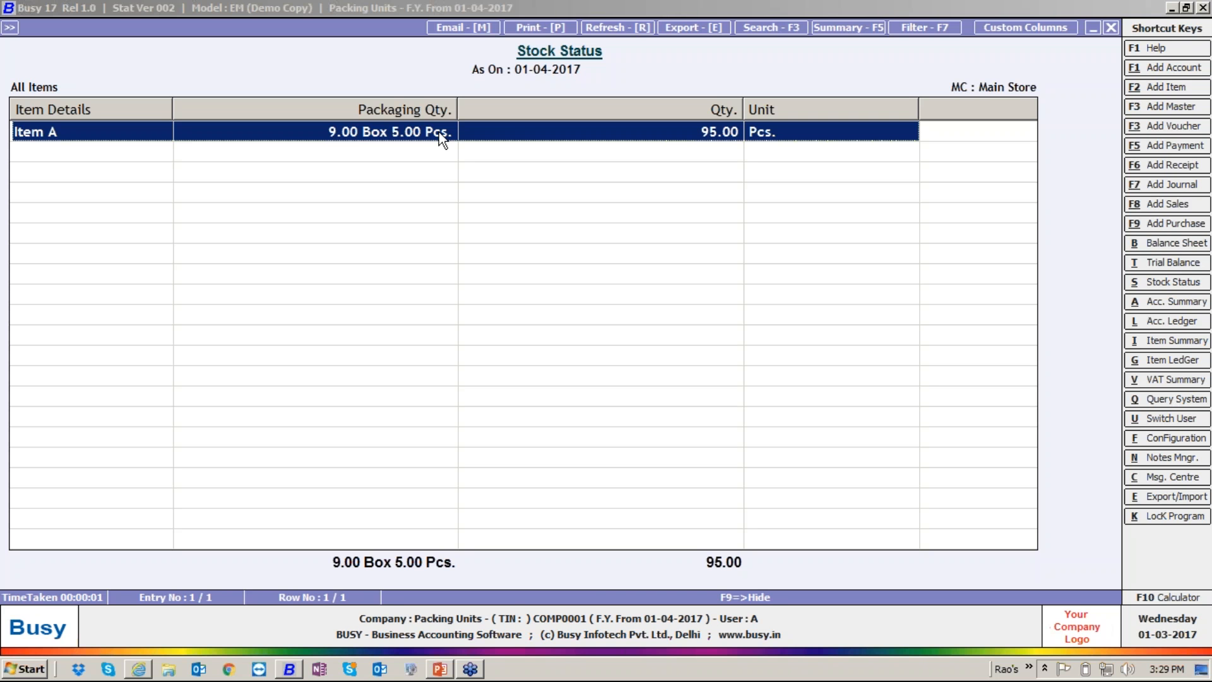
key("Escape")
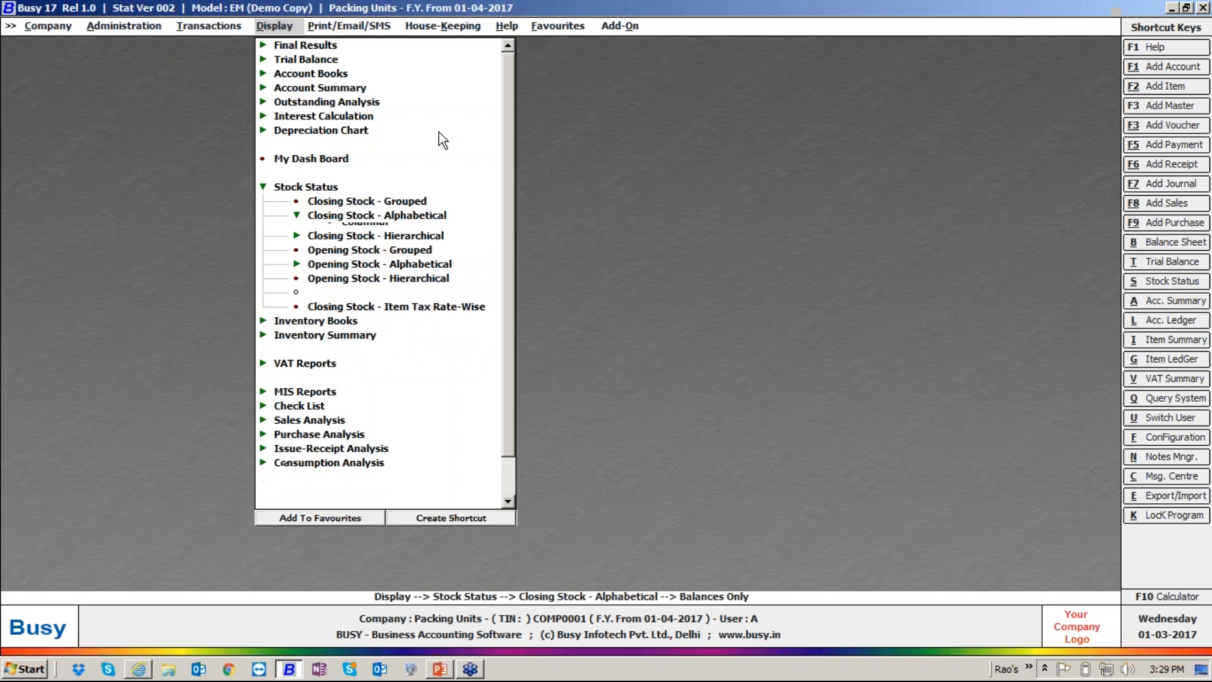
Step: Start a new sales voucher dated 01-04-2017 for Busy Infotech Pvt. Ltd. with sale type VAT/Exempt and material centre Main Store
key("Left")
key("Return")
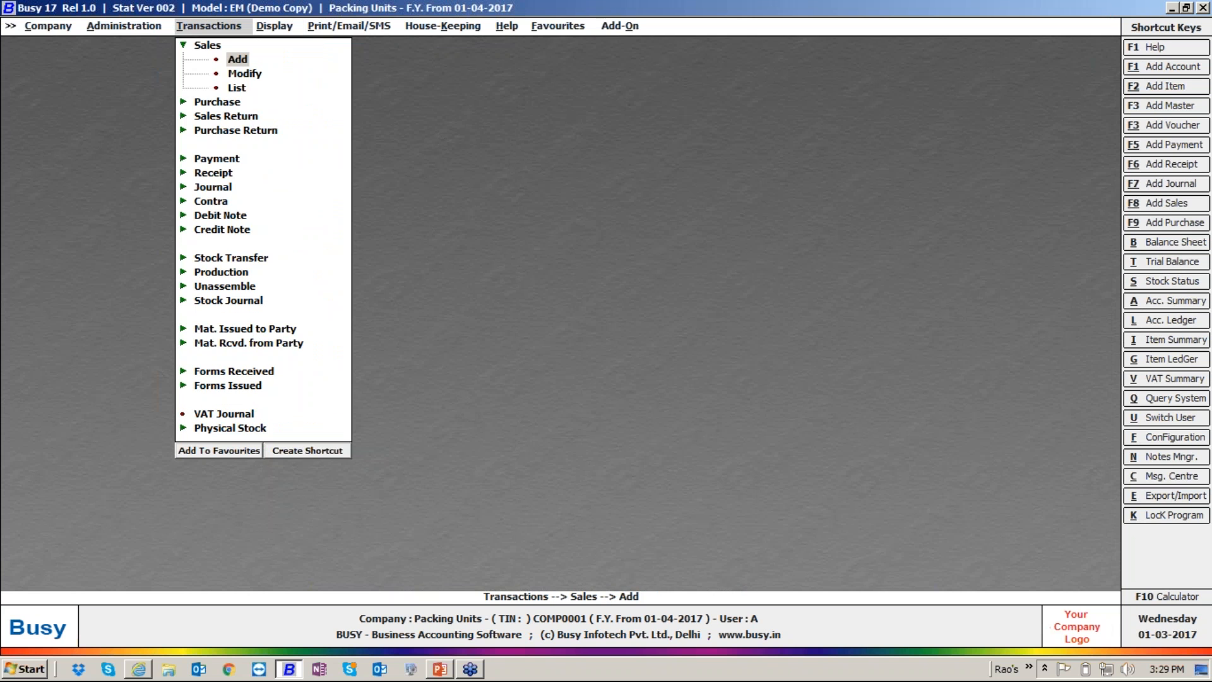
key("Return")
key("Return")
key("Return")
key("Return")
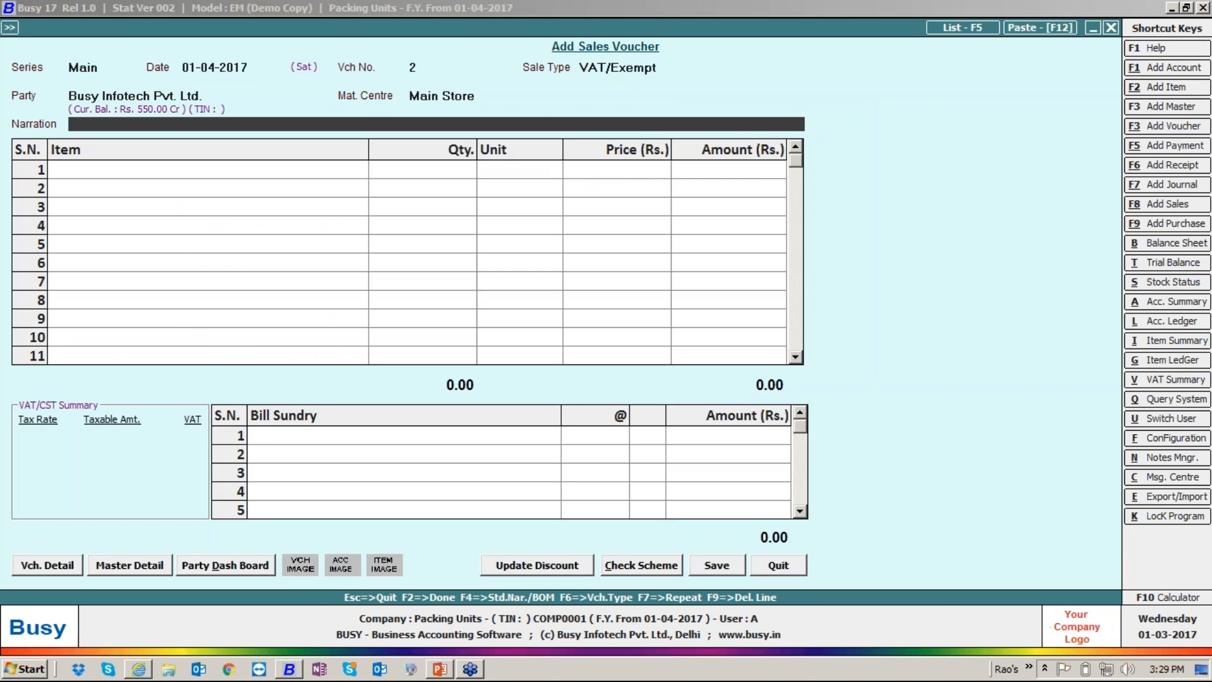
Step: Leave the narration blank and enter Item A on the first line with a quantity of 1 Box at a price of 90
key("Return")
key("Return")
type("1")
key("Return")
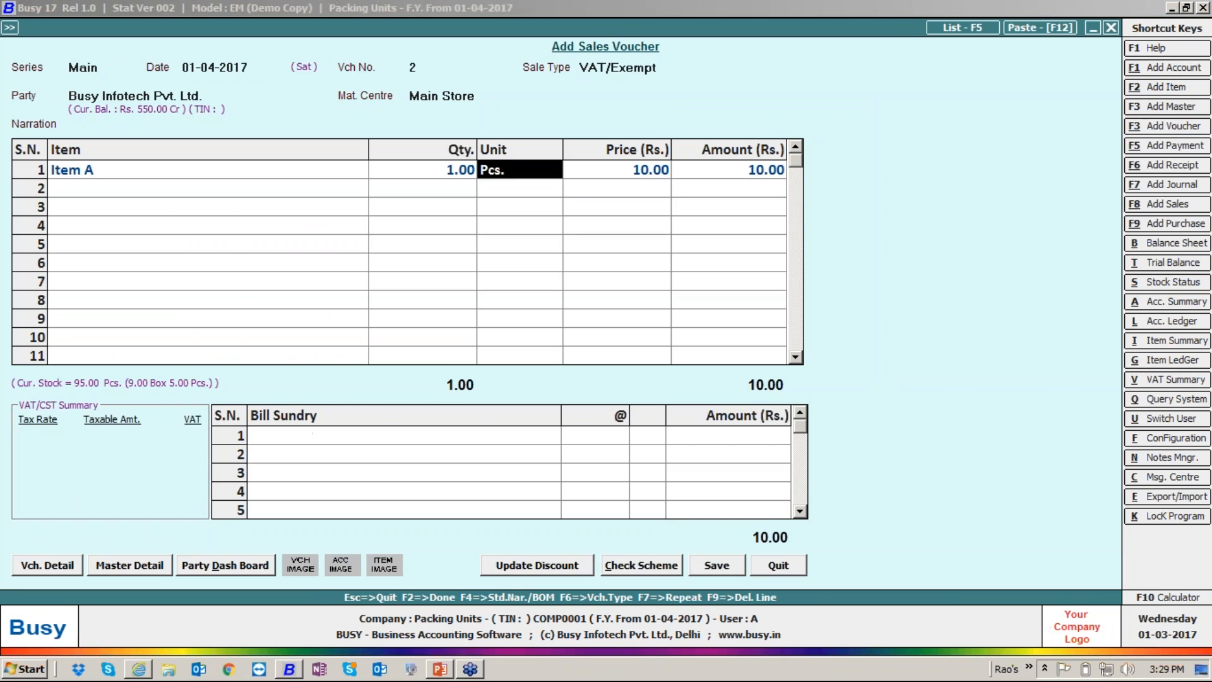
type("b")
key("Return")
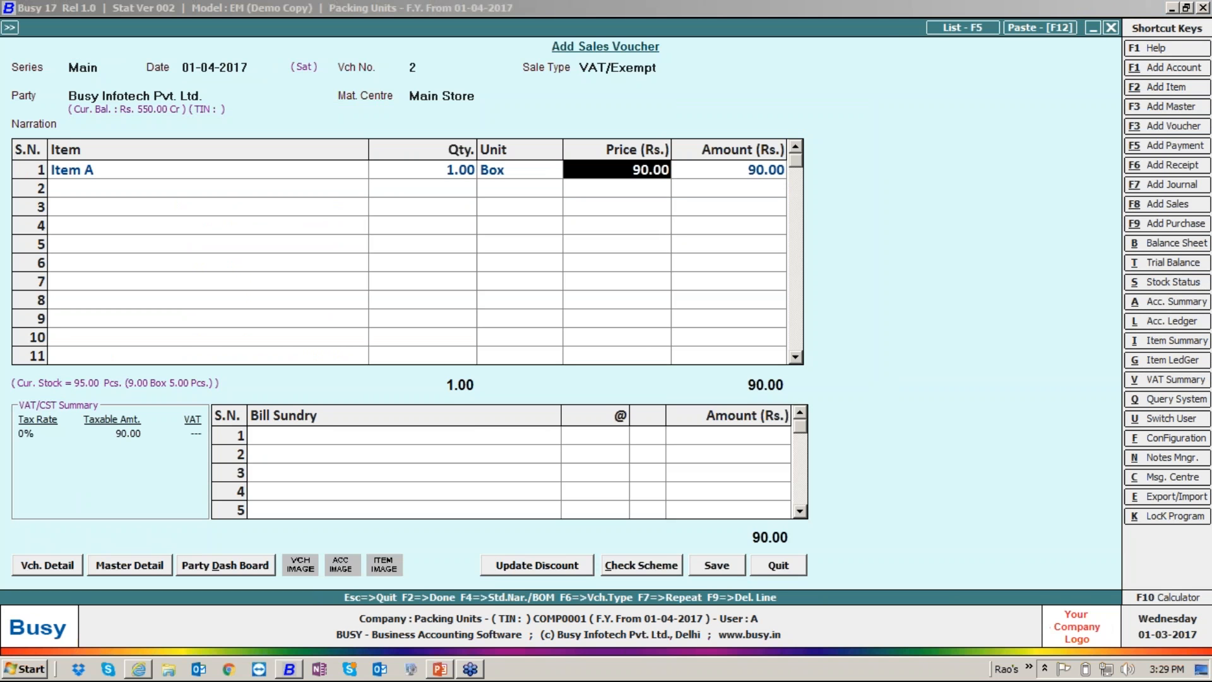
key("Return")
Step: Enter Item A on the second line with a quantity of 1 Pcs. at a price of 10, then quit the voucher without saving
key("Return")
key("Return")
type("1")
key("Return")
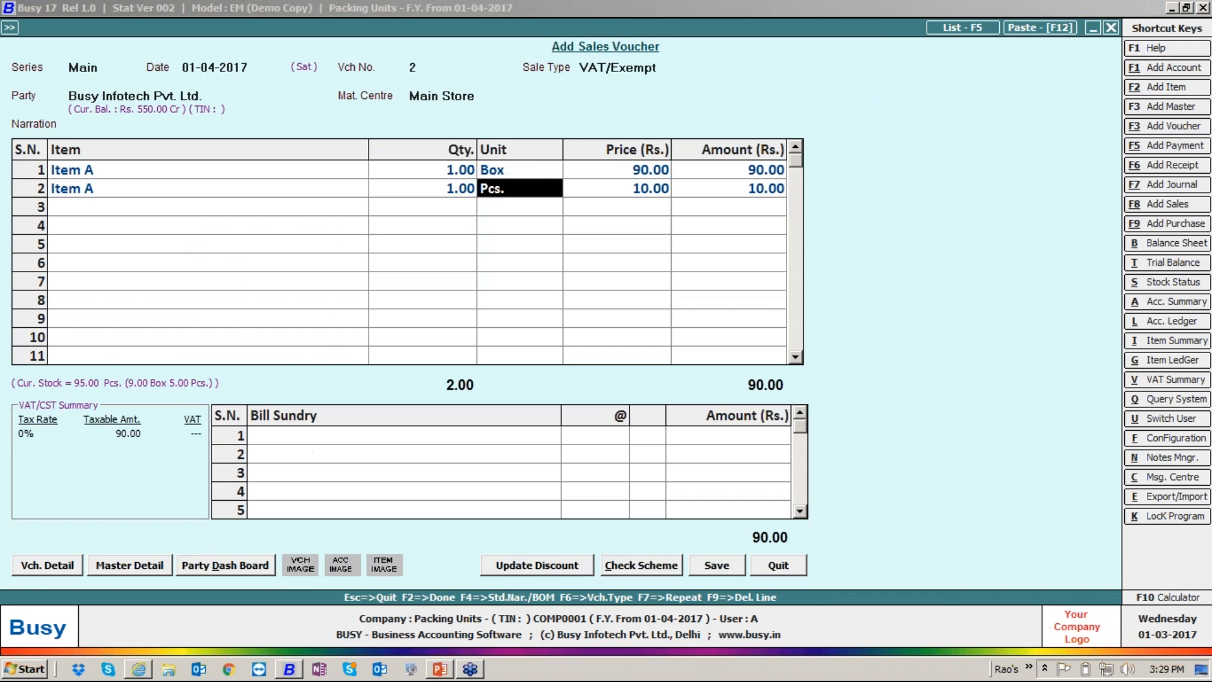
key("Return")
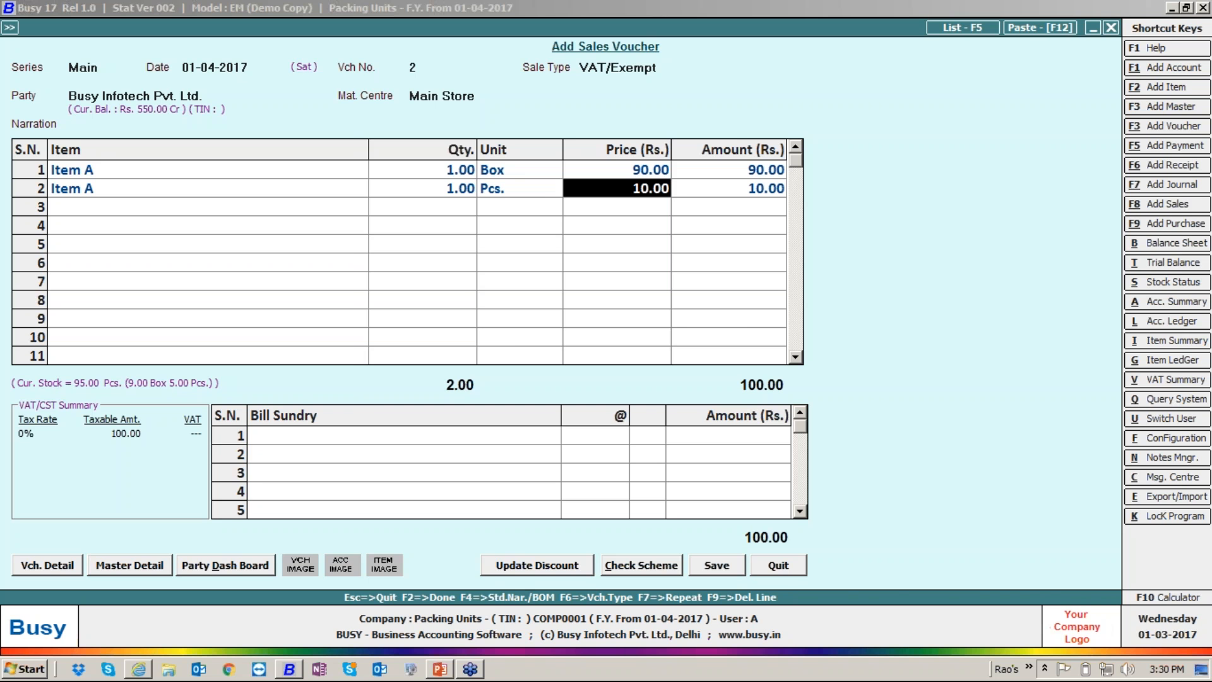
key("Escape")
key("y")
Step: Review the alphabetical closing stock balances-only report options for all items up to Show Packaging Unit, then back out without generating the report
key("Right")
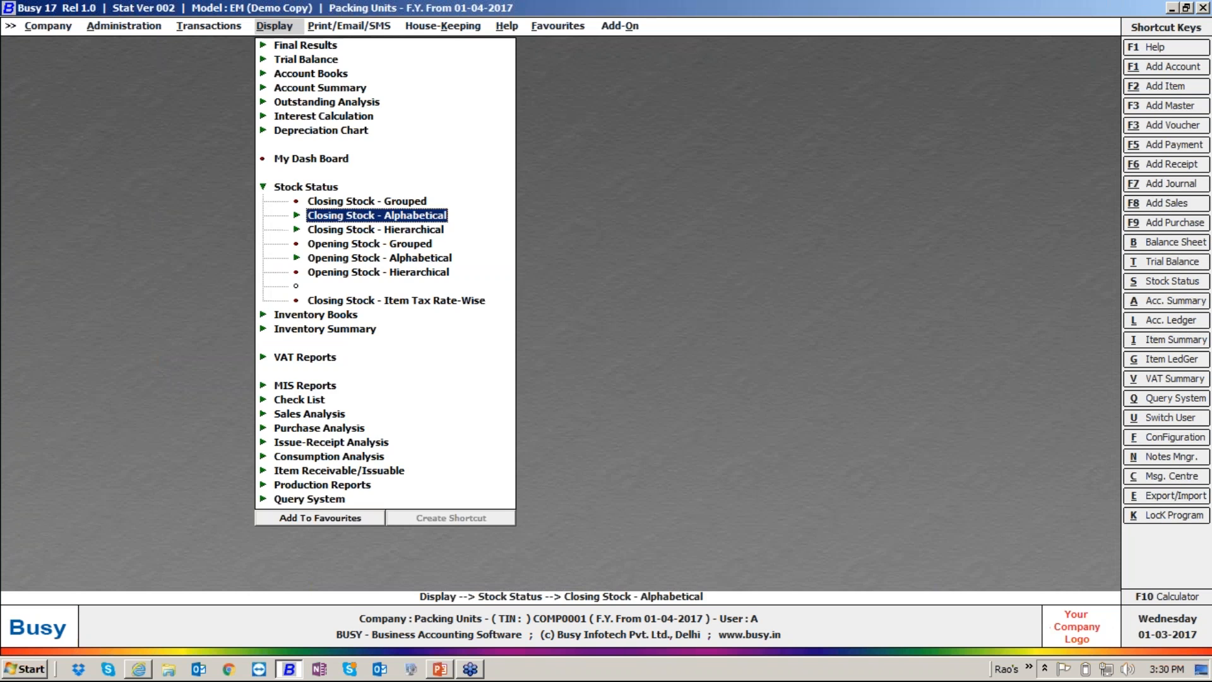
key("Return")
key("Return")
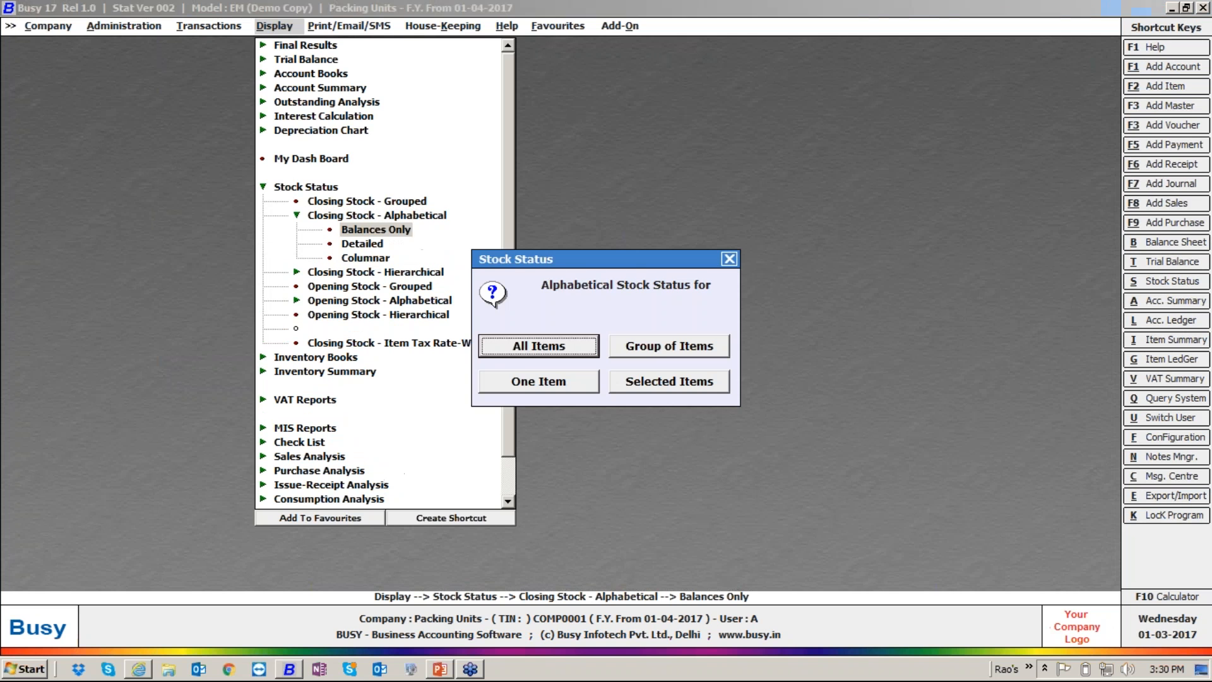
key("Return")
key("Return")
key("Return")
key("Return")
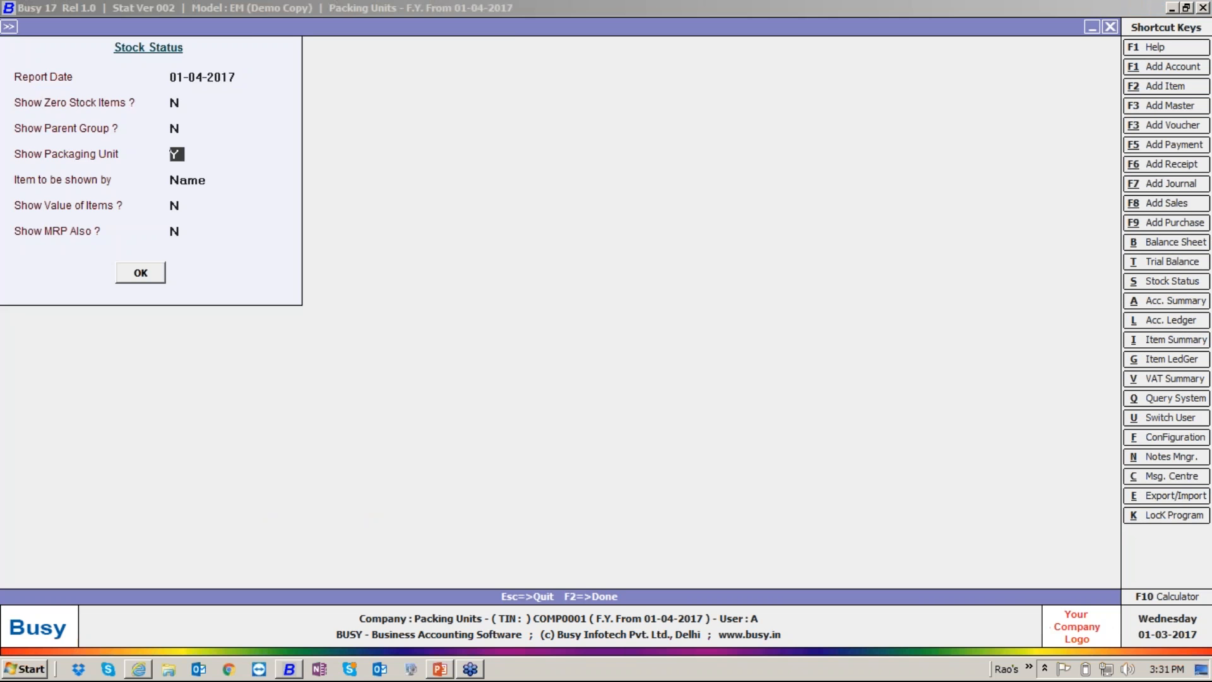
key("Escape")
key("Escape")
key("Escape")
key("Escape")
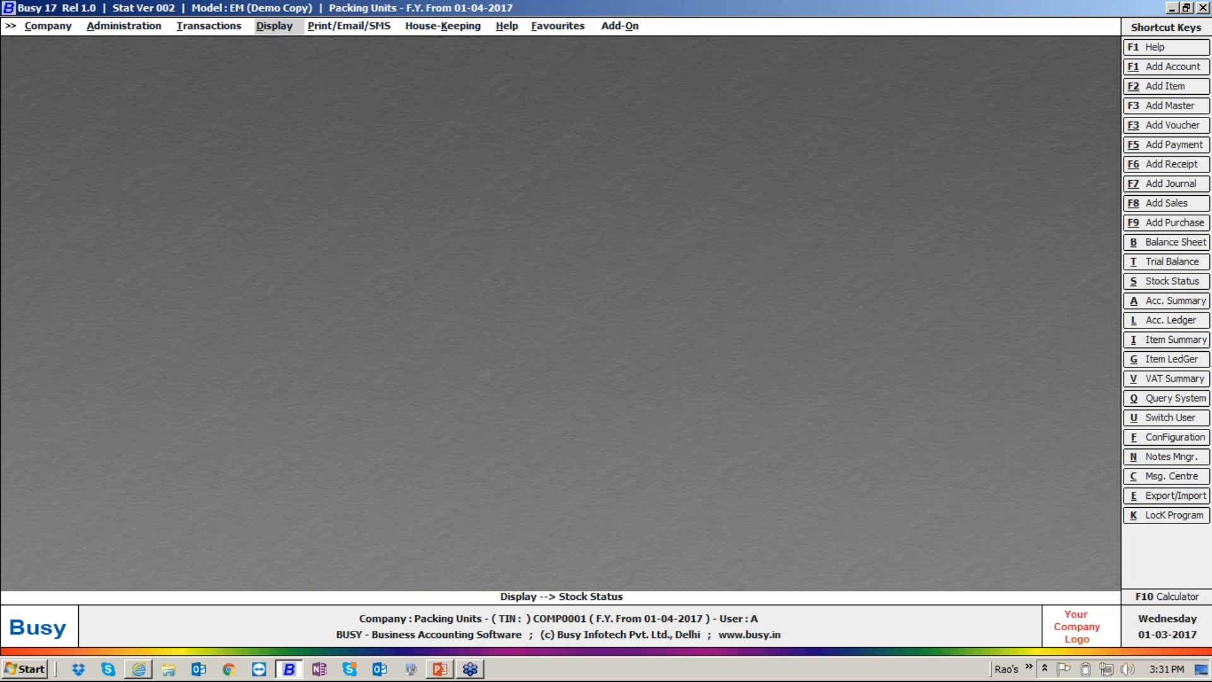
Step: Switch to the Pack Unit presentation in PowerPoint and show slide 3 with the contact details full screen
left_click(1197, 41)
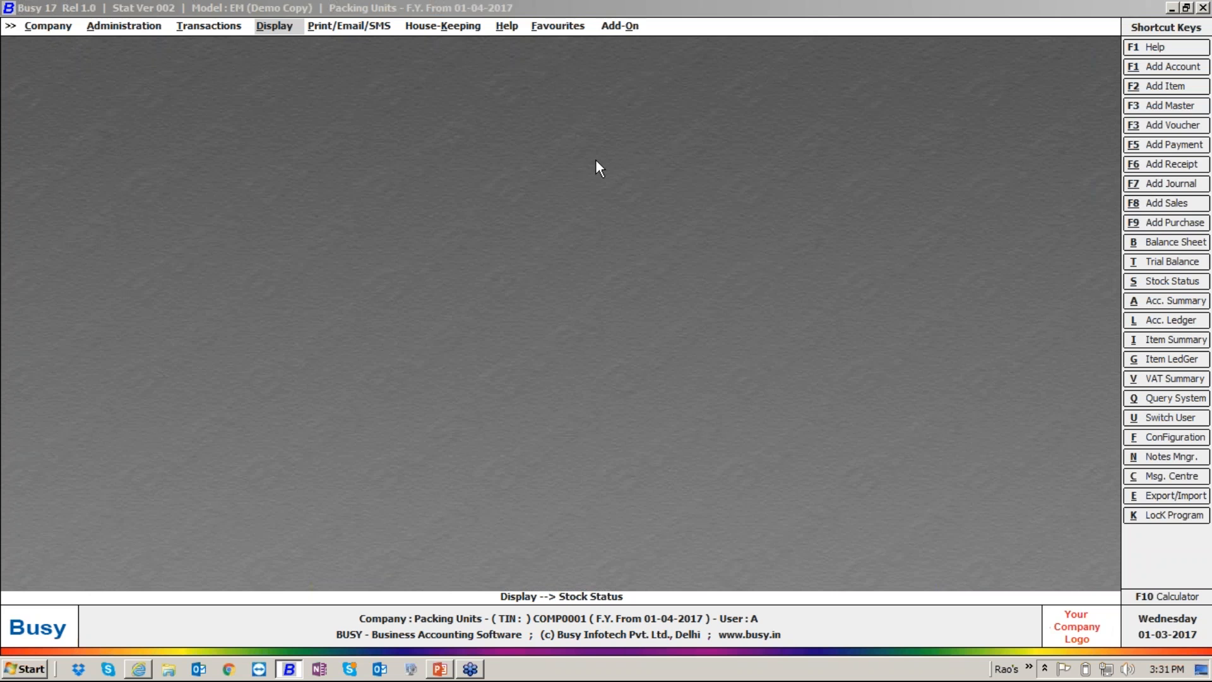
left_click(440, 669)
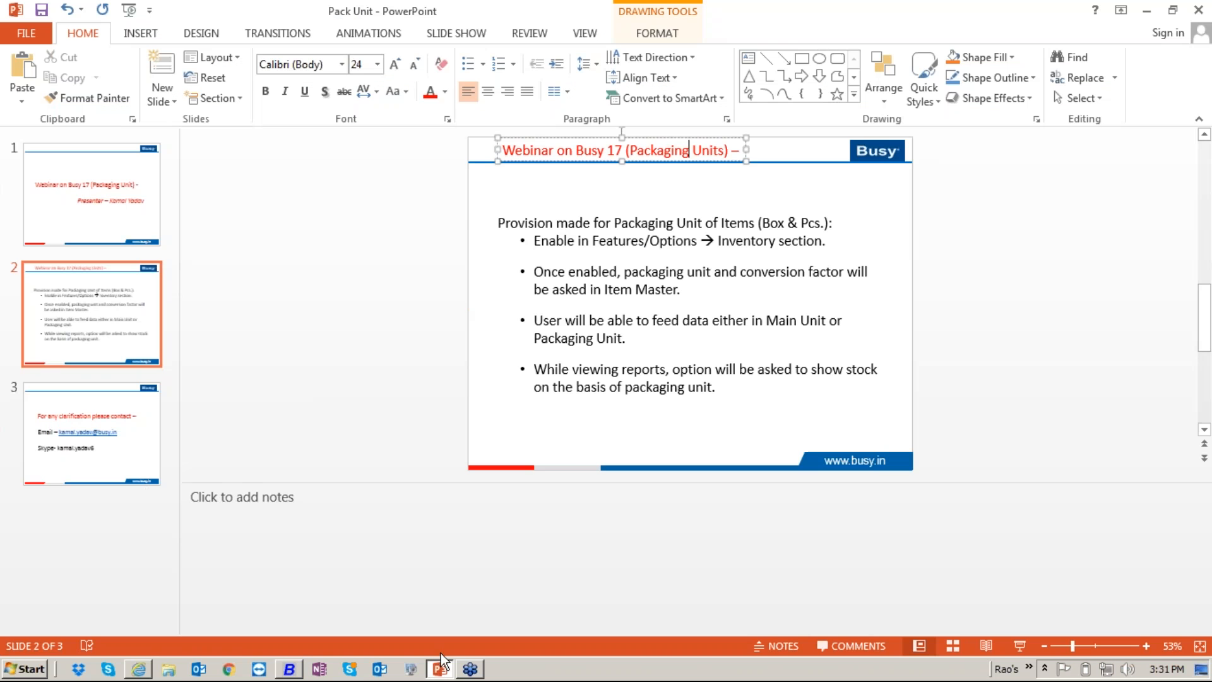
left_click(140, 456)
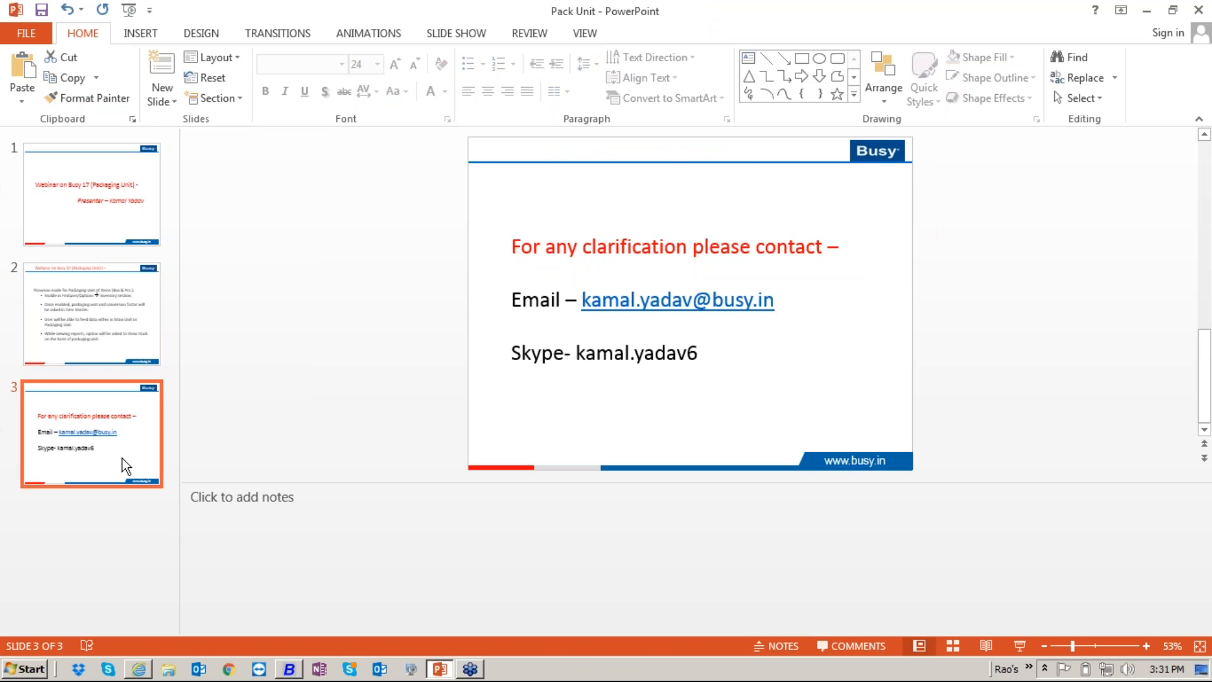
key("shift+F5")
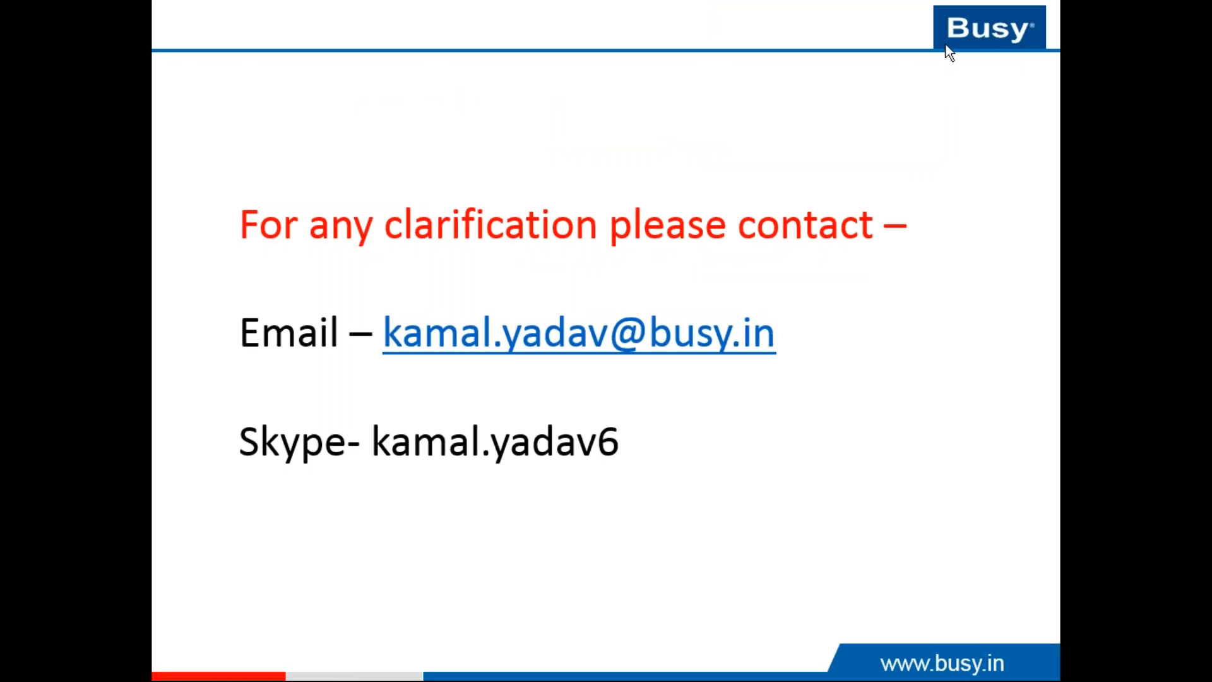